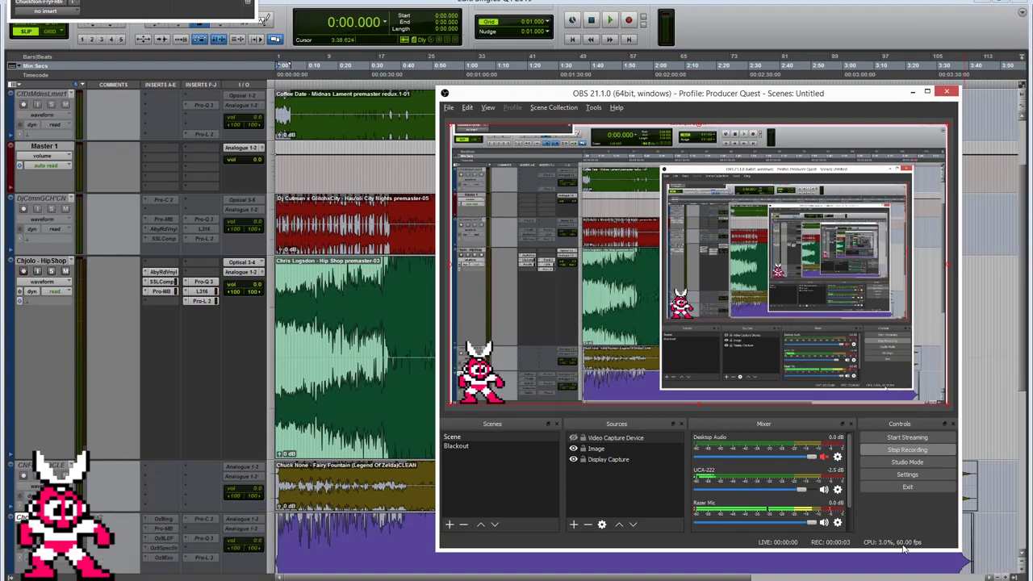
Bring the Pro Tools session in front of the OBS recorder window
{"action": "left_click", "coordinate": [391, 338]}
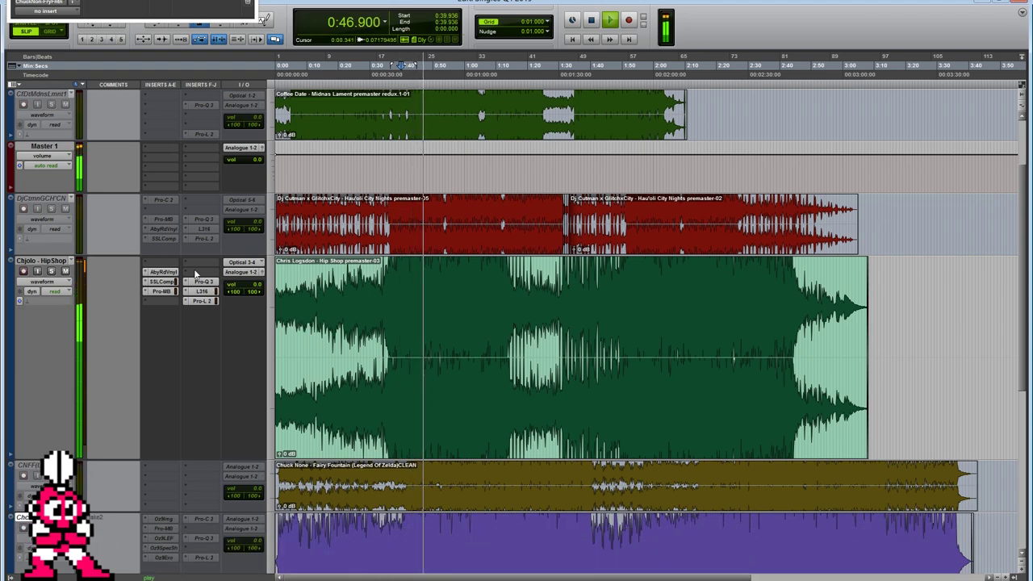
Open the HipShop track's Abbey Road Vinyl plug-in, move it right, and briefly check Pro-L 2
{"action": "left_click", "coordinate": [160, 272]}
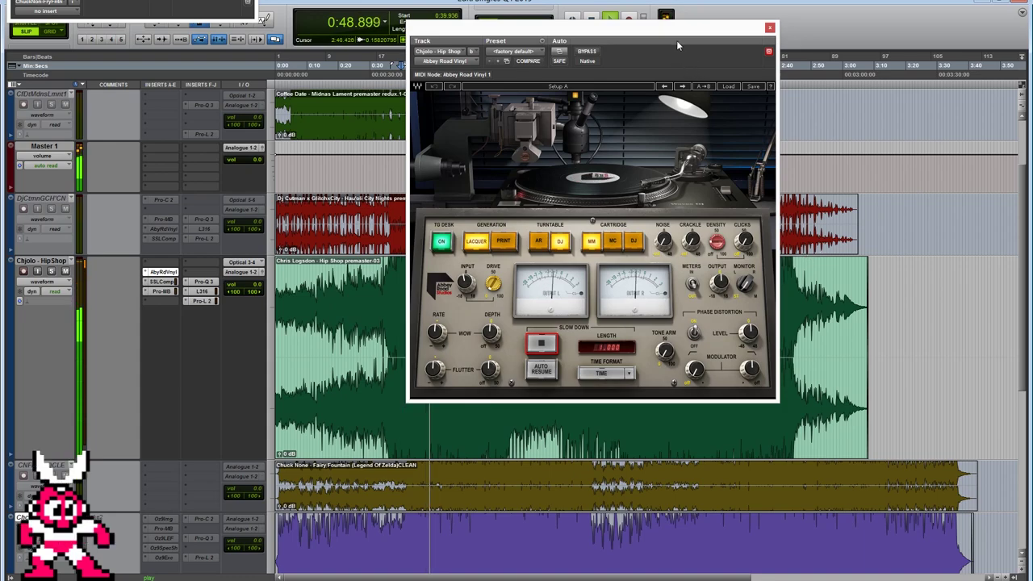
{"action": "left_click_drag", "start_coordinate": [677, 41], "coordinate": [814, 83]}
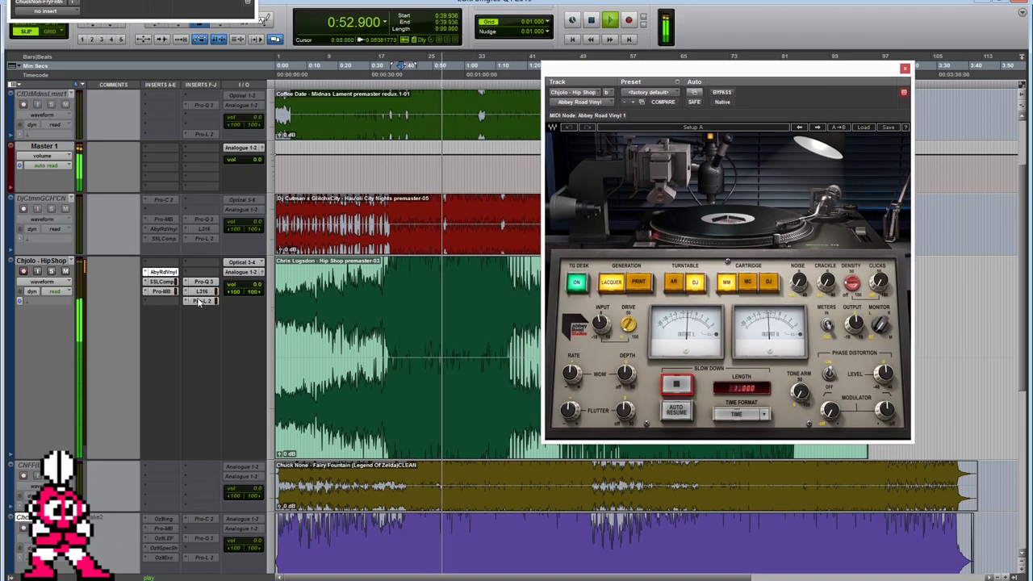
{"action": "left_click", "coordinate": [202, 300]}
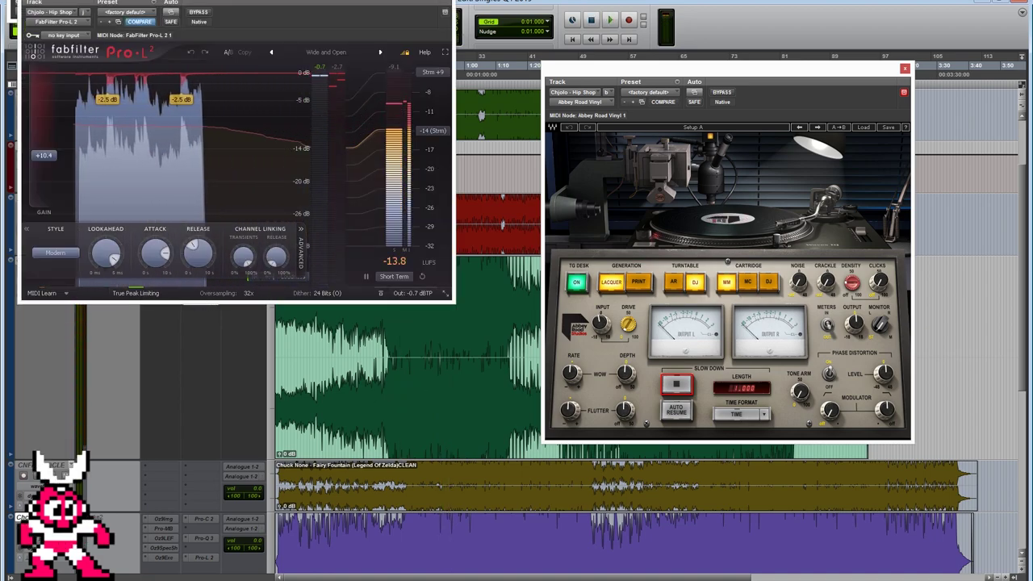
{"action": "left_click", "coordinate": [445, 12]}
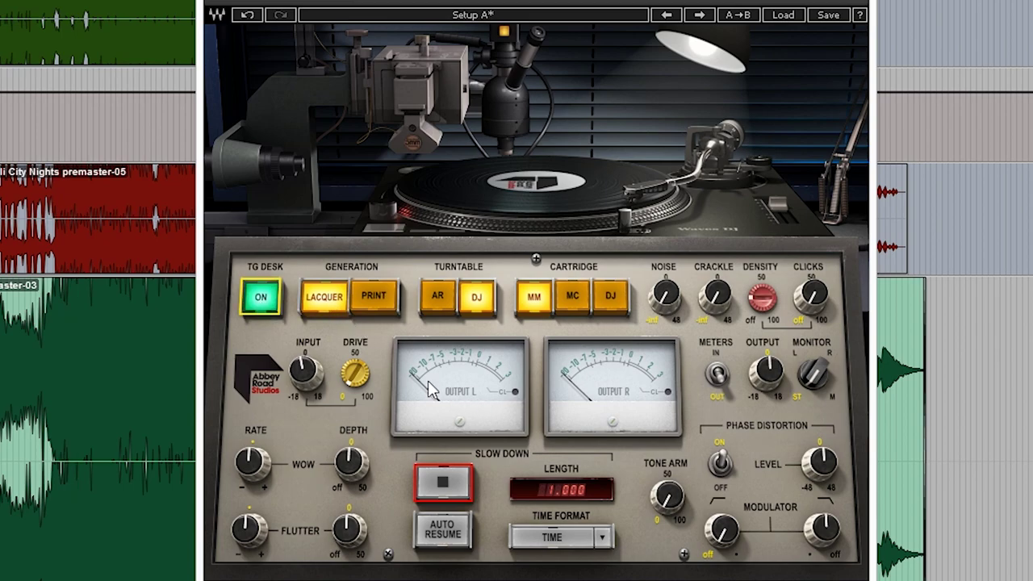
{"action": "left_click", "coordinate": [438, 297]}
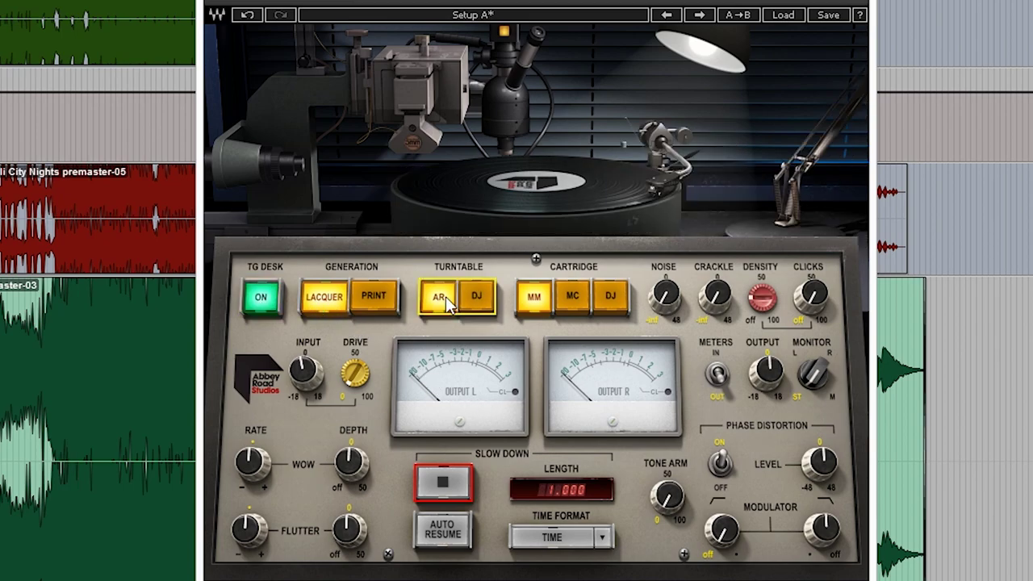
{"action": "left_click", "coordinate": [486, 303]}
{"action": "left_click", "coordinate": [575, 299]}
{"action": "left_click", "coordinate": [603, 300]}
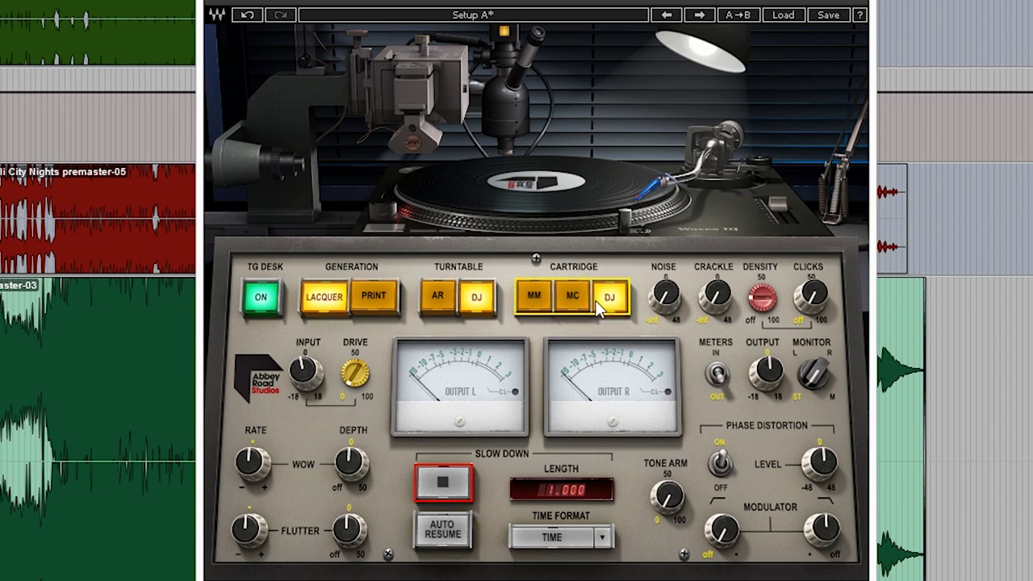
{"action": "left_click", "coordinate": [545, 305]}
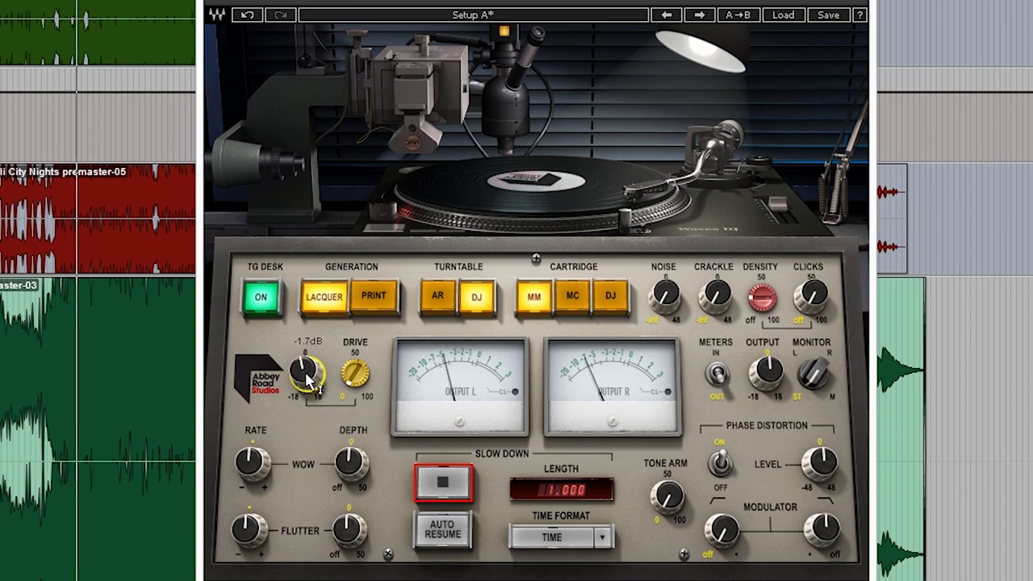
Lower Abbey Road Vinyl's input level from -1.7 dB to about -17.3 dB
{"action": "left_click_drag", "start_coordinate": [309, 381], "coordinate": [309, 422]}
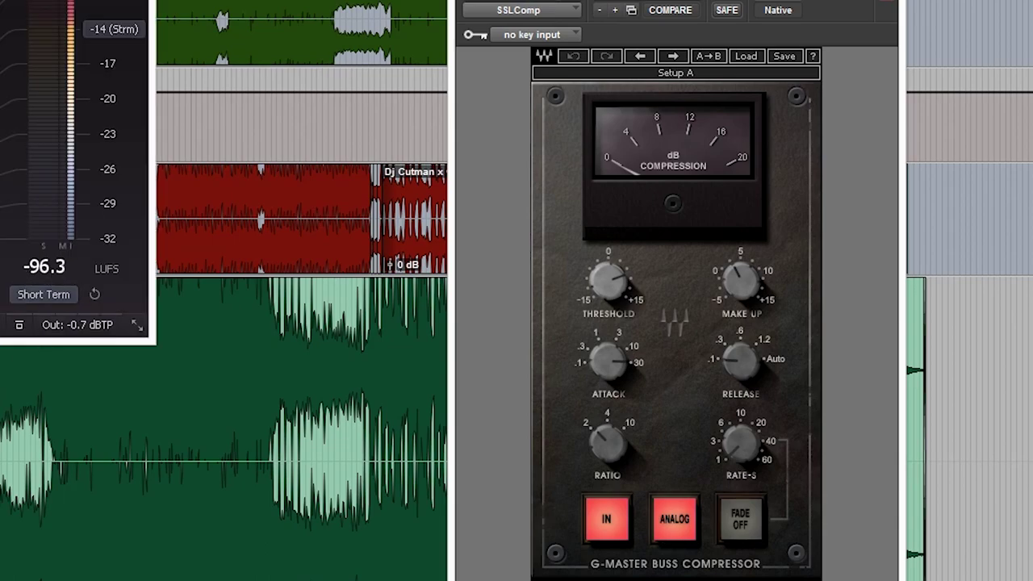
Toggle the SSLComp's Analog character off and back on
{"action": "left_click", "coordinate": [680, 519]}
{"action": "left_click", "coordinate": [680, 519]}
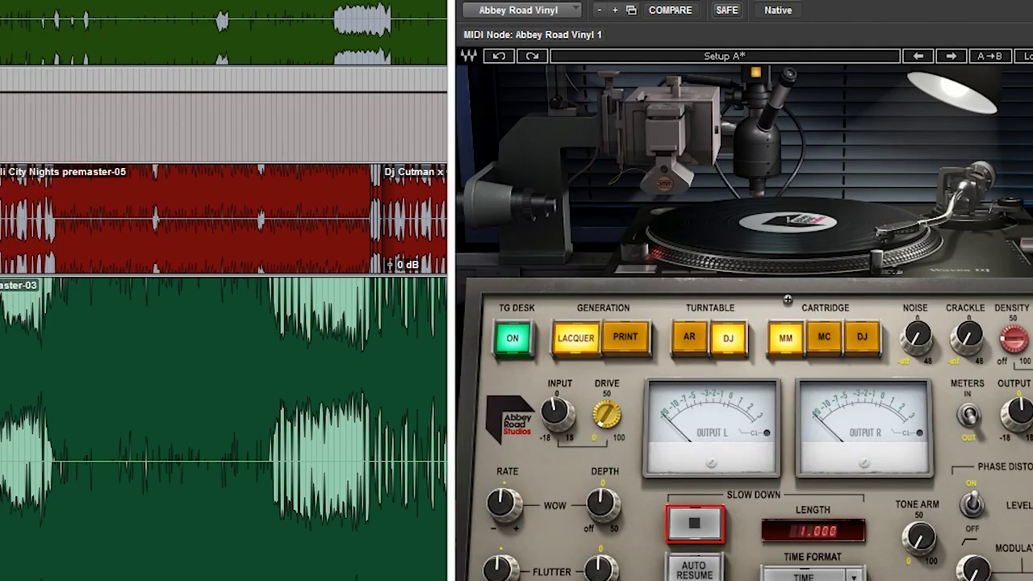
Swap Abbey Road Vinyl for the Pro-MB window, fully on screen, and start playback
{"action": "left_click", "coordinate": [150, 272]}
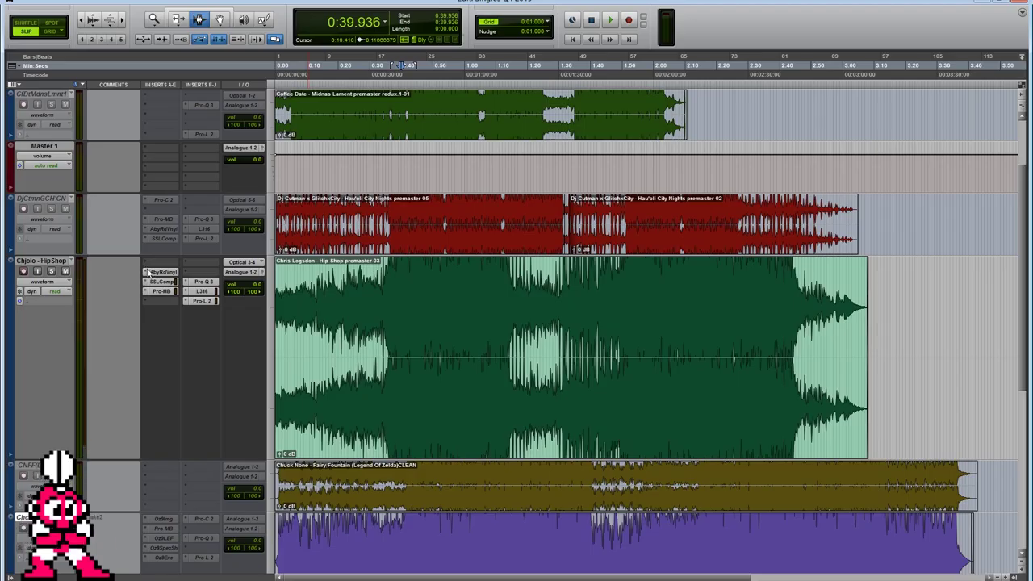
{"action": "left_click", "coordinate": [161, 292]}
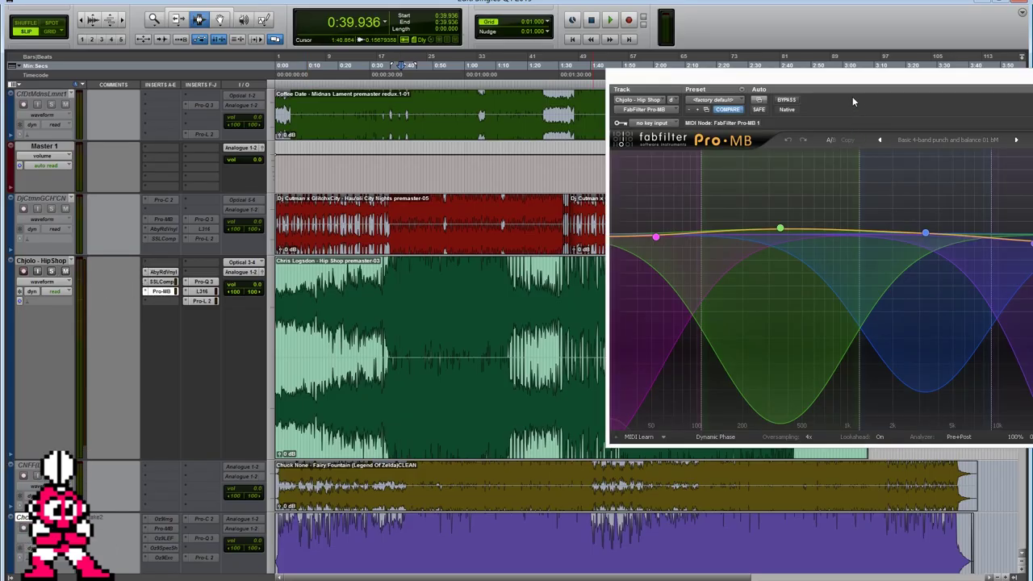
{"action": "left_click_drag", "start_coordinate": [852, 101], "coordinate": [752, 71]}
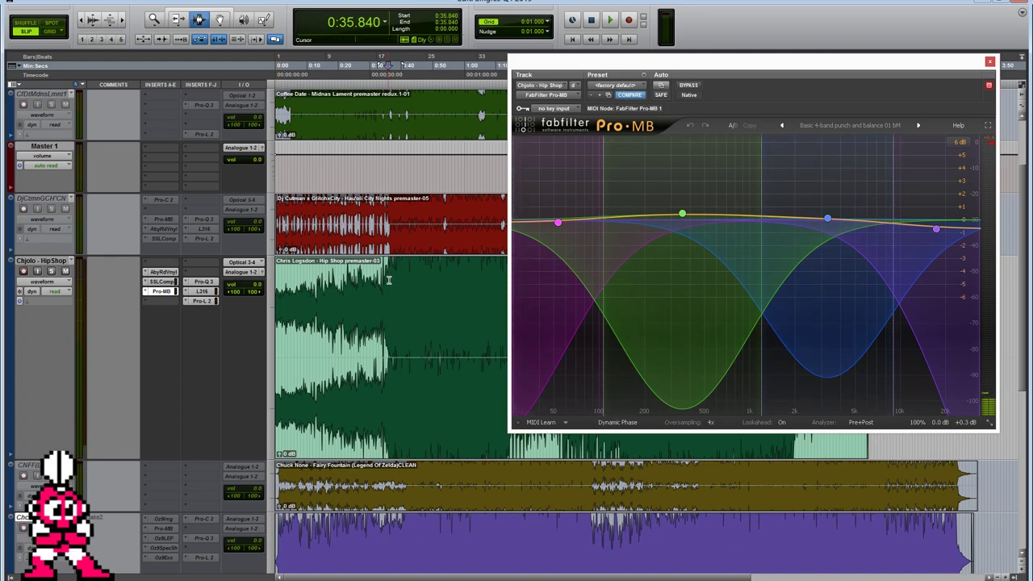
{"action": "key", "text": "space"}
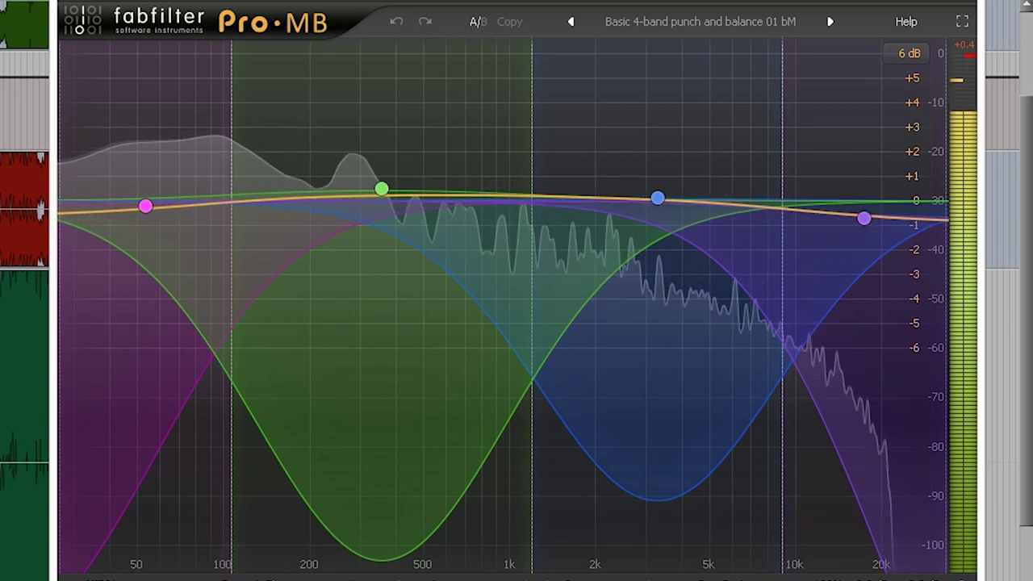
{"action": "mouse_move", "coordinate": [396, 182]}
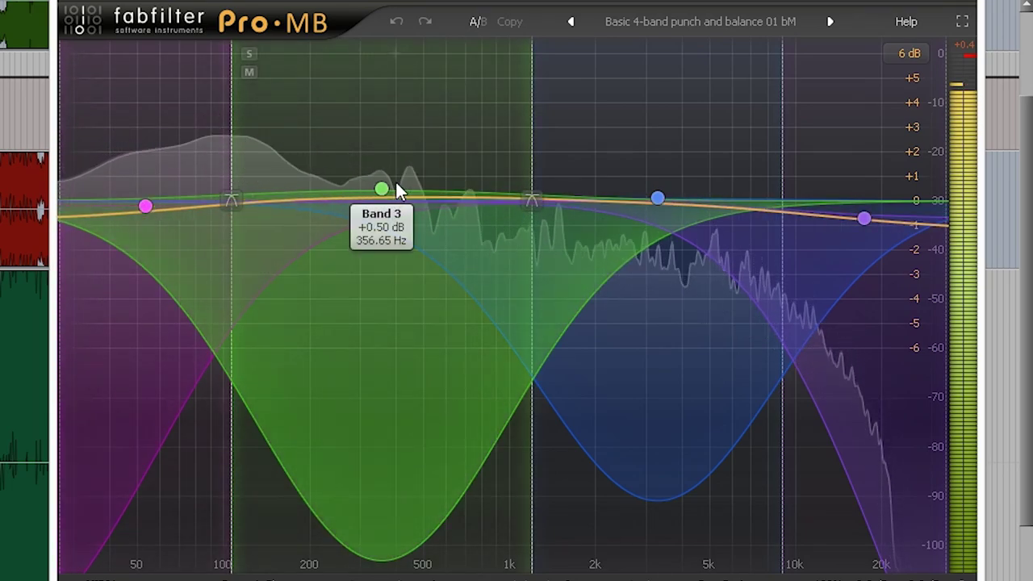
{"action": "mouse_move", "coordinate": [888, 217]}
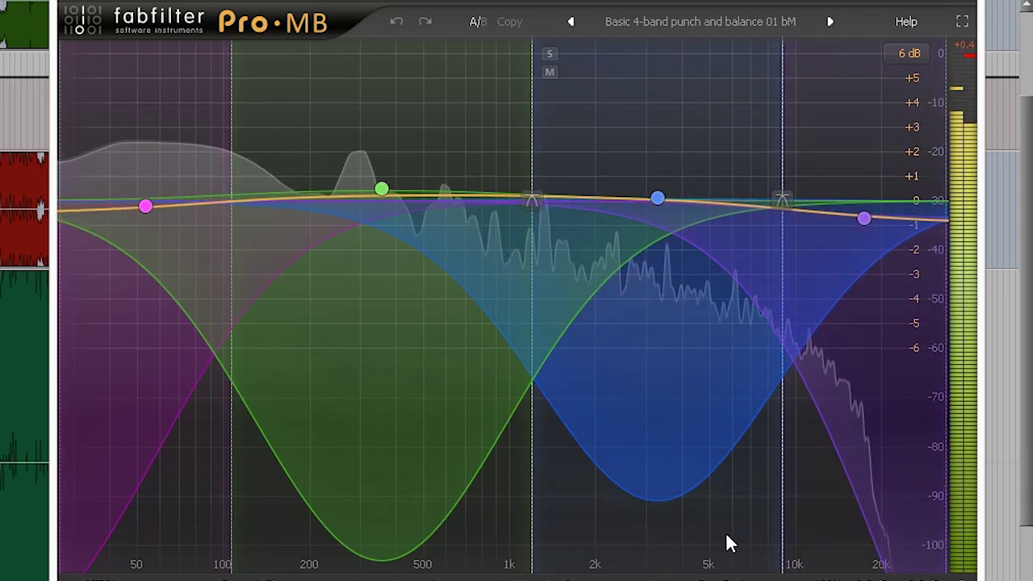
{"action": "mouse_move", "coordinate": [901, 234]}
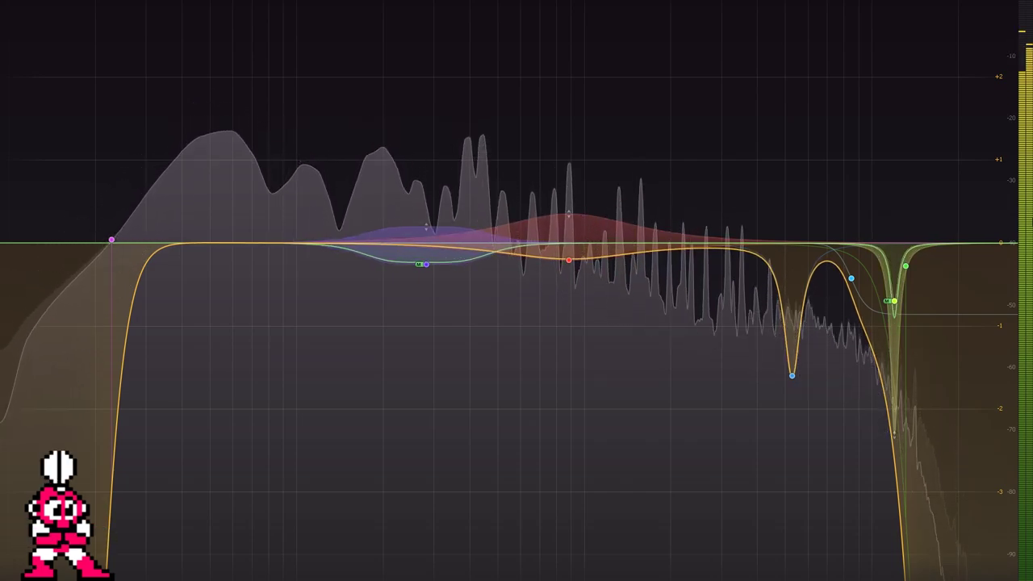
Read the Pro-Q 3 band values, including -0.26 dB at 282 Hz and -0.21 dB at 884 Hz
{"action": "mouse_move", "coordinate": [545, 288]}
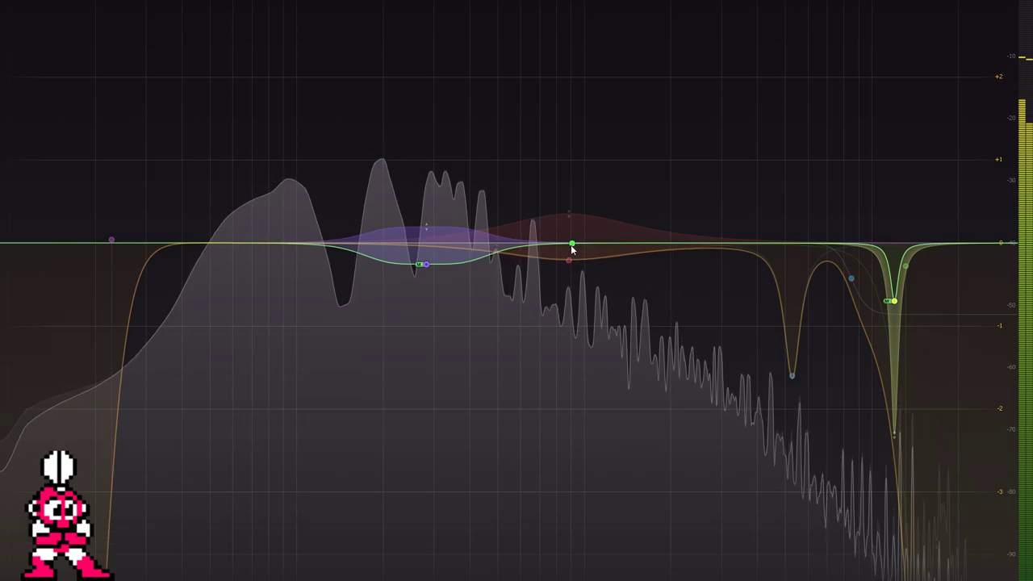
{"action": "mouse_move", "coordinate": [569, 260]}
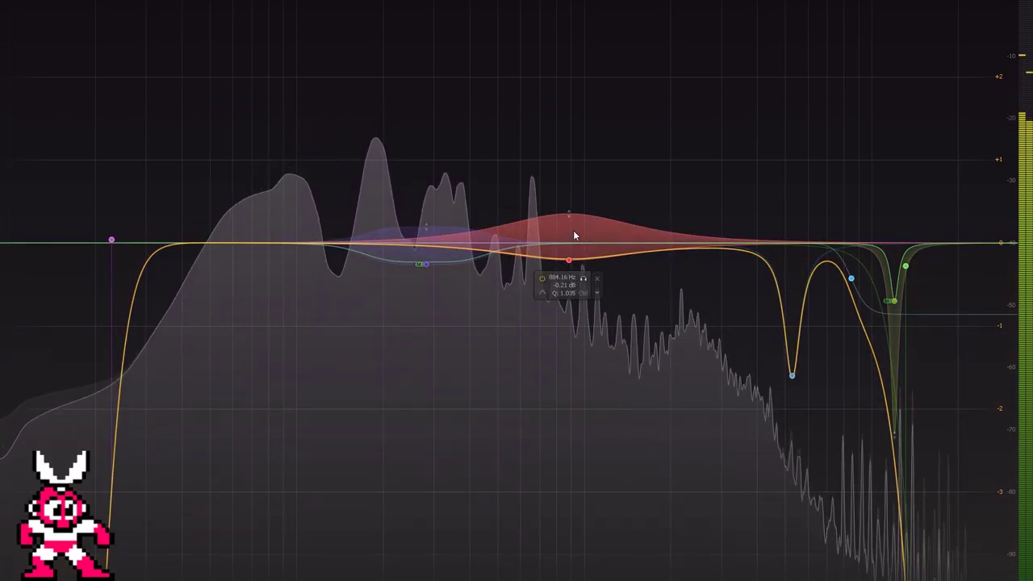
{"action": "mouse_move", "coordinate": [426, 271]}
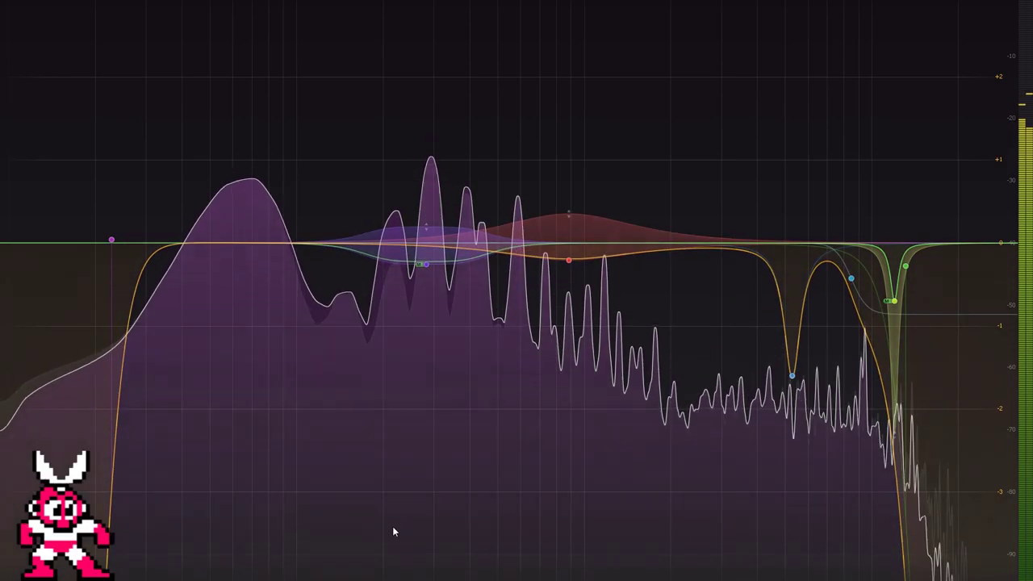
Freeze the Pro-Q 3 analyzer and set its display range to 6 dB, trying 12 dB first
{"action": "left_click", "coordinate": [392, 530]}
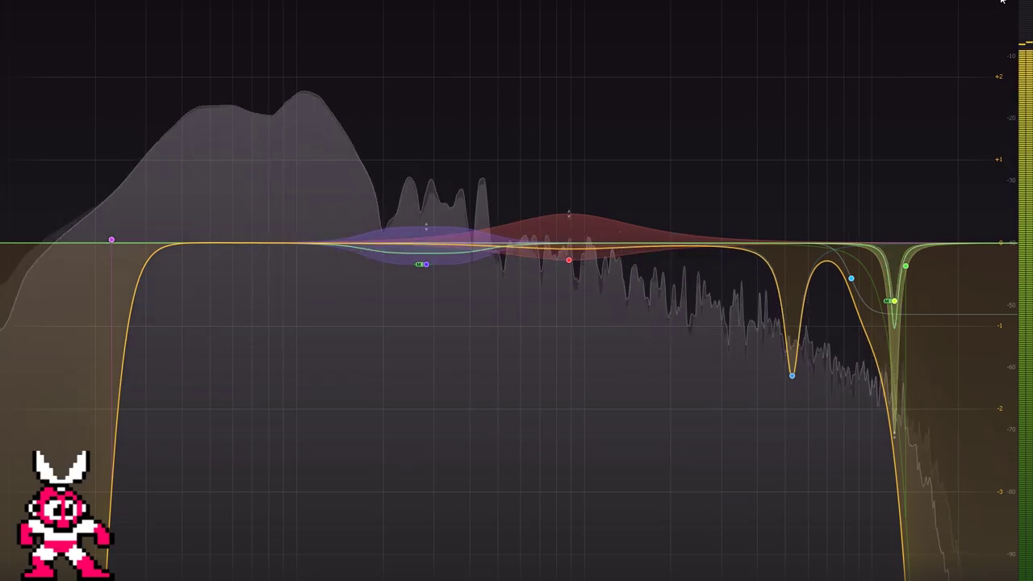
{"action": "left_click", "coordinate": [1000, 2]}
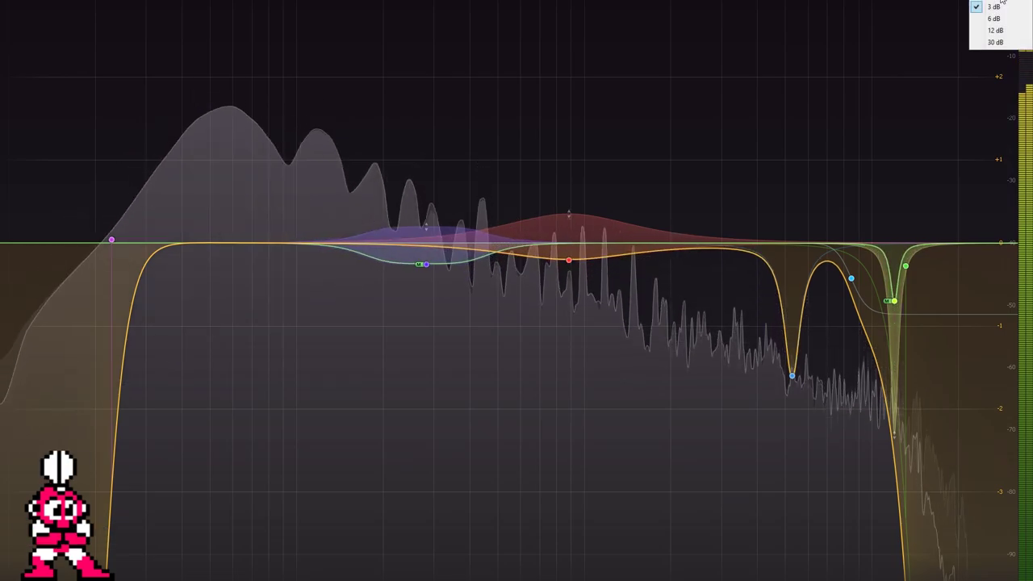
{"action": "left_click", "coordinate": [992, 37]}
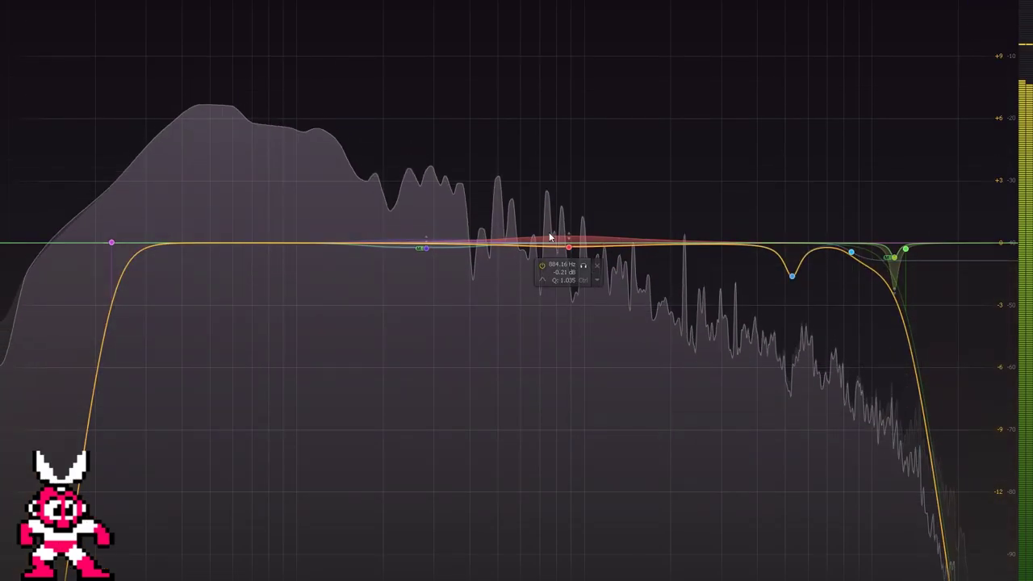
{"action": "left_click", "coordinate": [1015, 2]}
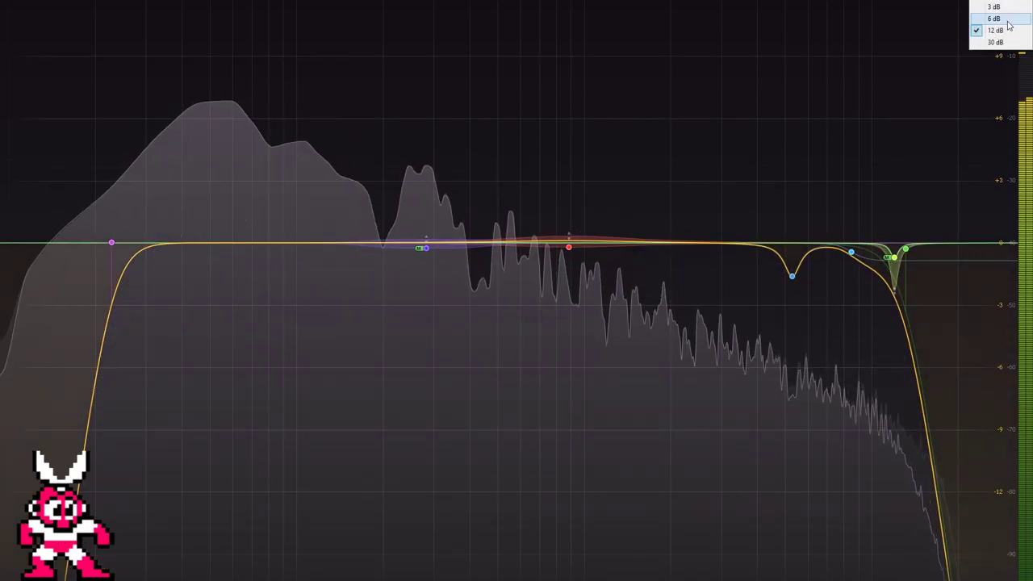
{"action": "left_click", "coordinate": [992, 26]}
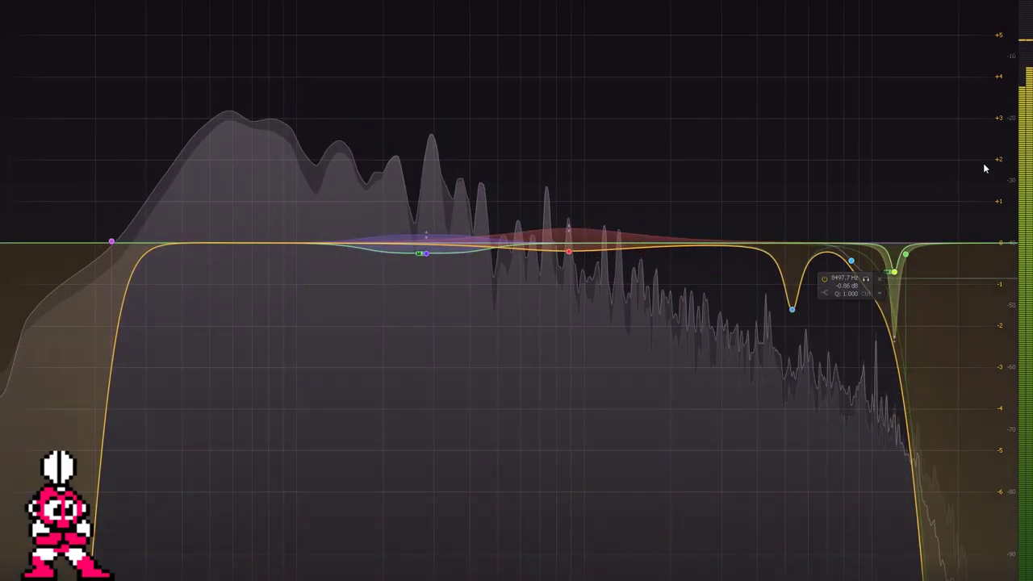
{"action": "left_click_drag", "start_coordinate": [984, 164], "coordinate": [805, 326]}
{"action": "left_click", "coordinate": [772, 530]}
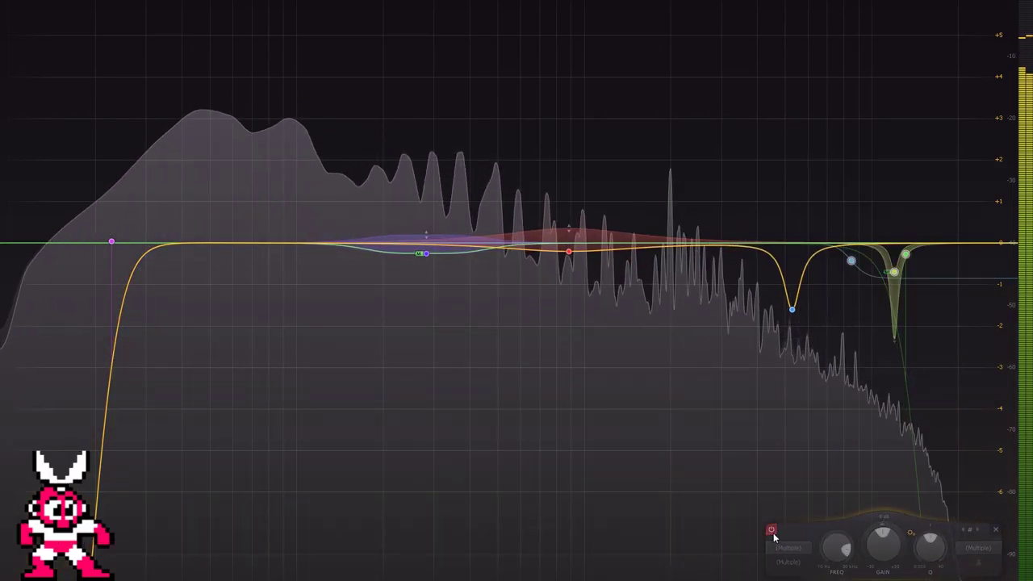
{"action": "left_click", "coordinate": [772, 532]}
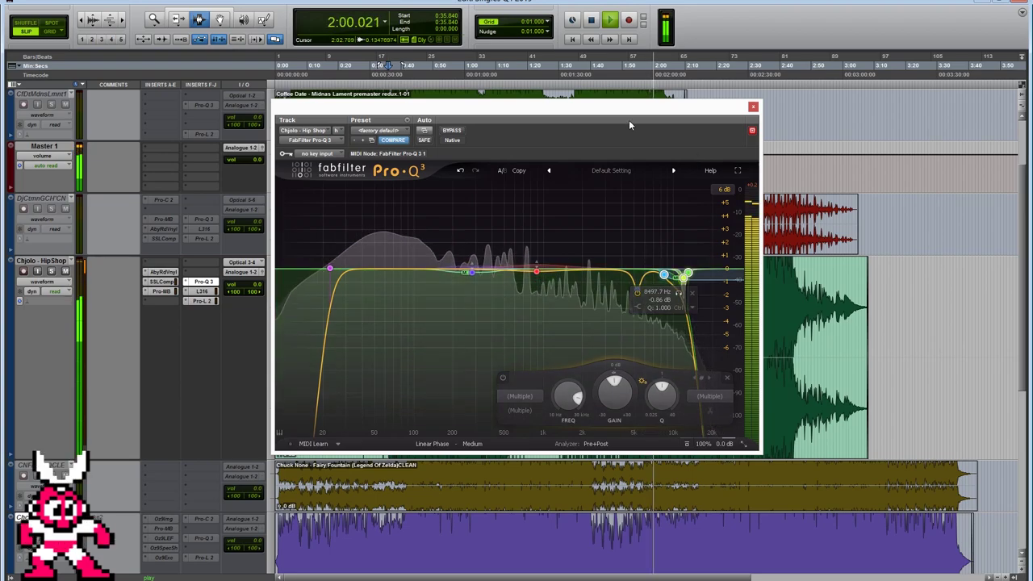
Move the Pro-Q 3 window up-right, then bypass and re-enable the selected bands to compare
{"action": "left_click_drag", "start_coordinate": [626, 112], "coordinate": [715, 48]}
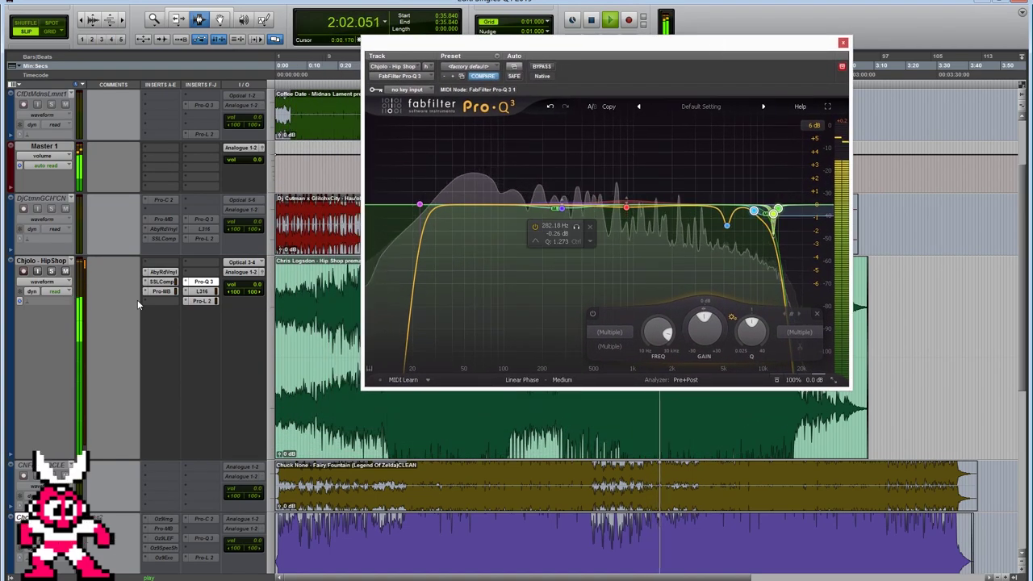
{"action": "left_click", "coordinate": [594, 313]}
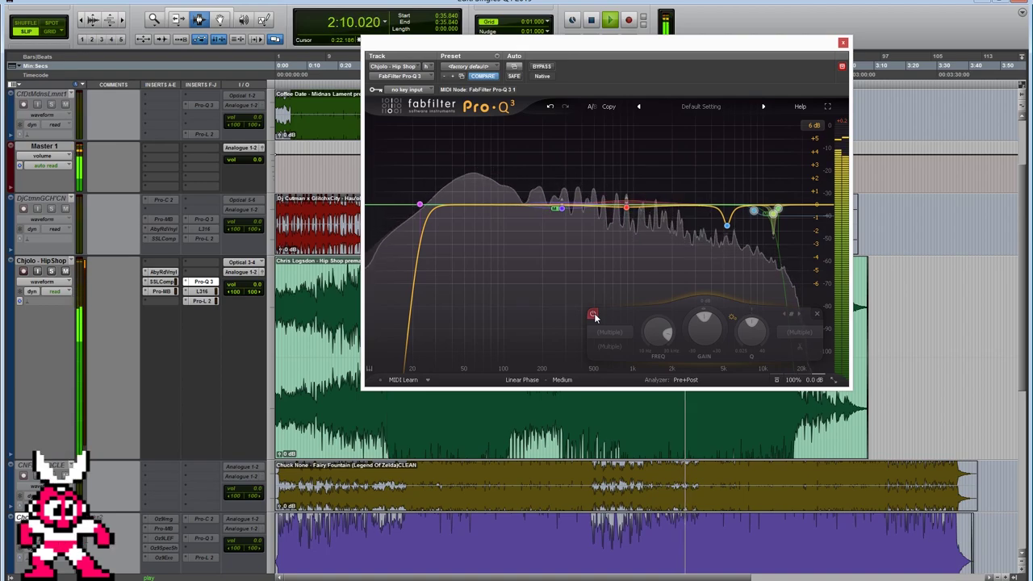
{"action": "left_click", "coordinate": [594, 315]}
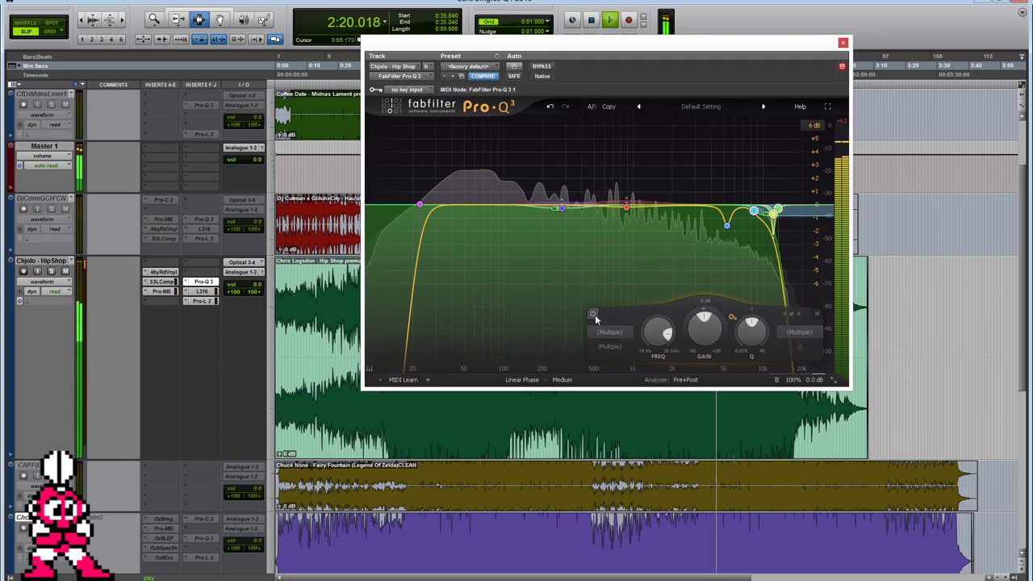
Open L316 and Pro-L 2, placing L316 near the top and Pro-L 2 below it
{"action": "left_click", "coordinate": [203, 292]}
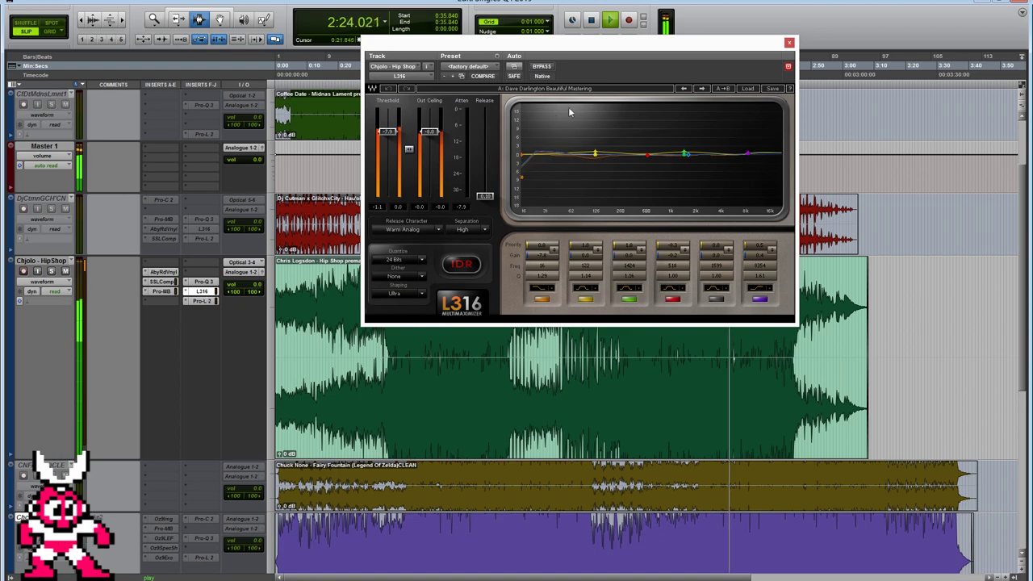
{"action": "left_click", "coordinate": [211, 300]}
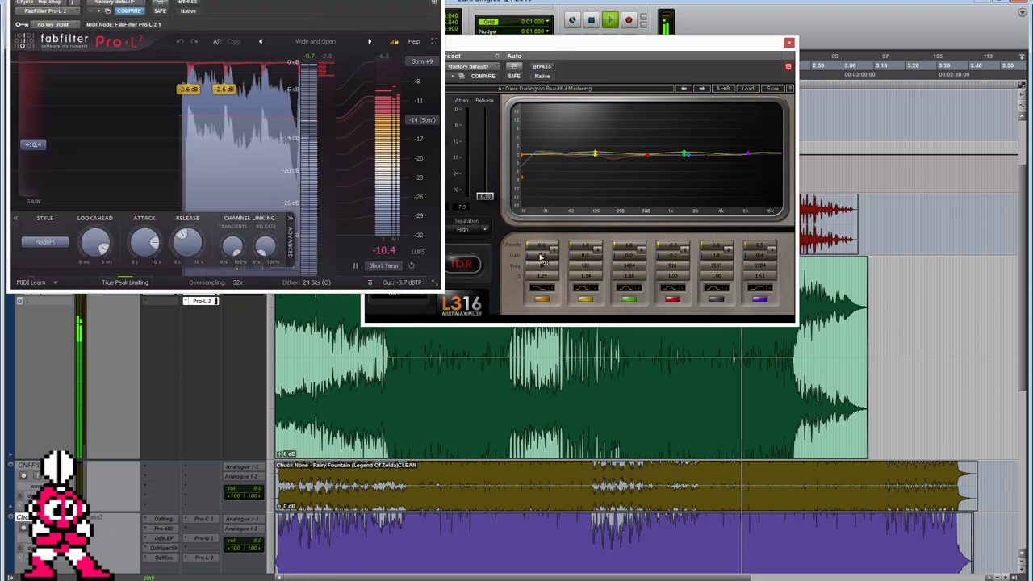
{"action": "left_click_drag", "start_coordinate": [323, 4], "coordinate": [650, 325]}
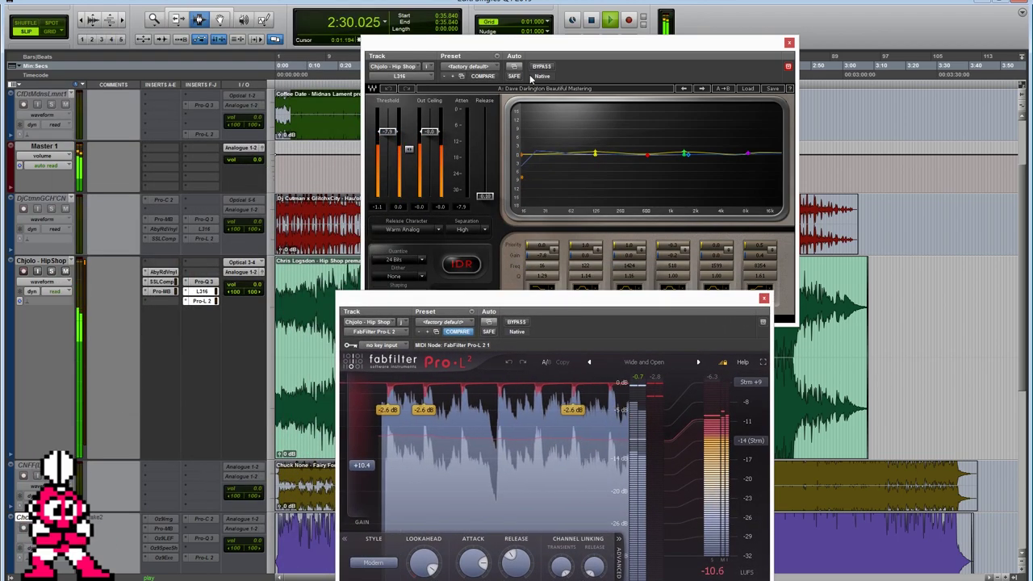
{"action": "left_click_drag", "start_coordinate": [513, 40], "coordinate": [491, 16]}
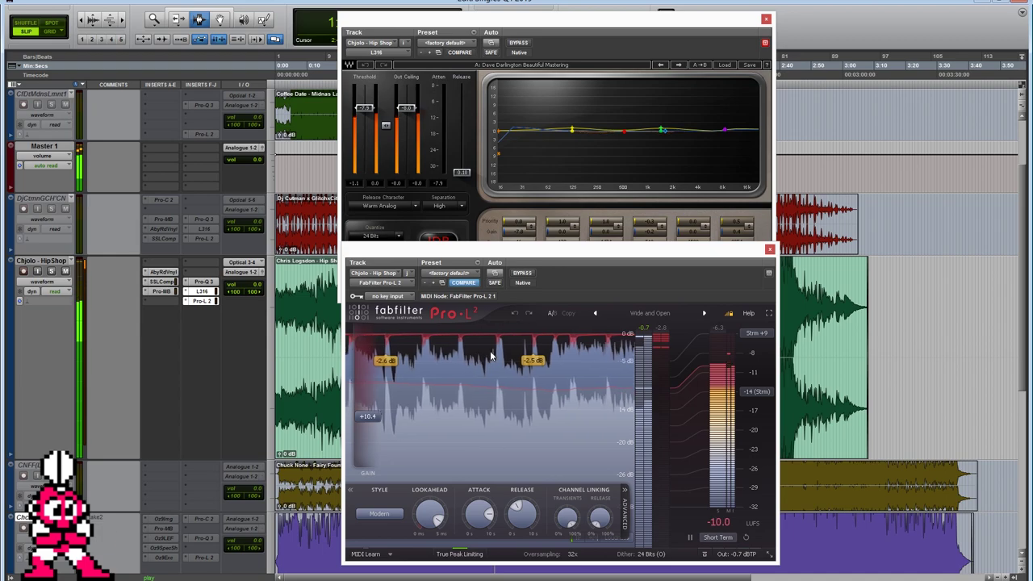
Step through the Abbey Road Vinyl, SSLComp, L316, Pro-MB and Pro-Q 3 windows
{"action": "left_click", "coordinate": [498, 220]}
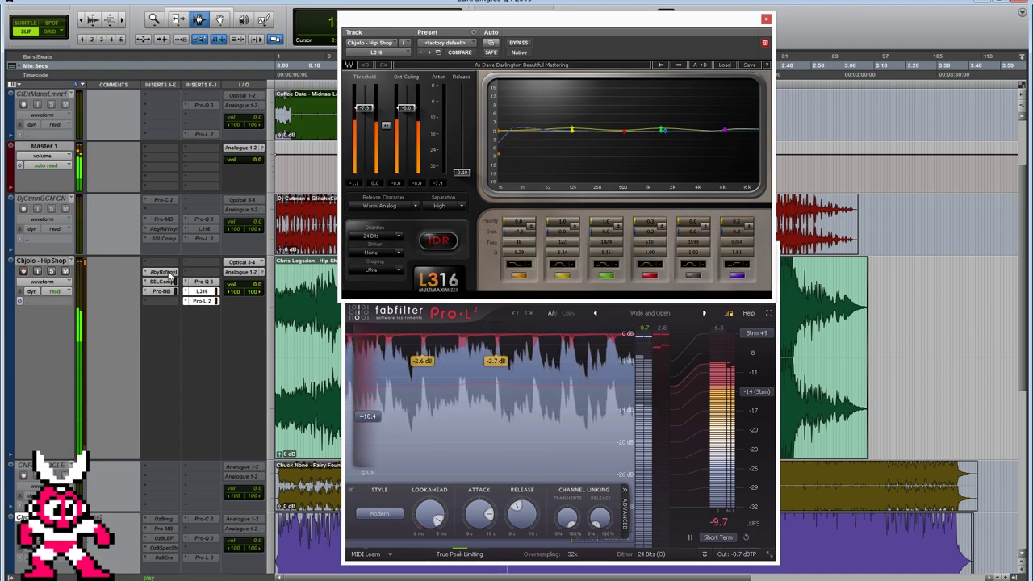
{"action": "left_click", "coordinate": [162, 273]}
{"action": "left_click", "coordinate": [163, 291]}
{"action": "left_click", "coordinate": [162, 282]}
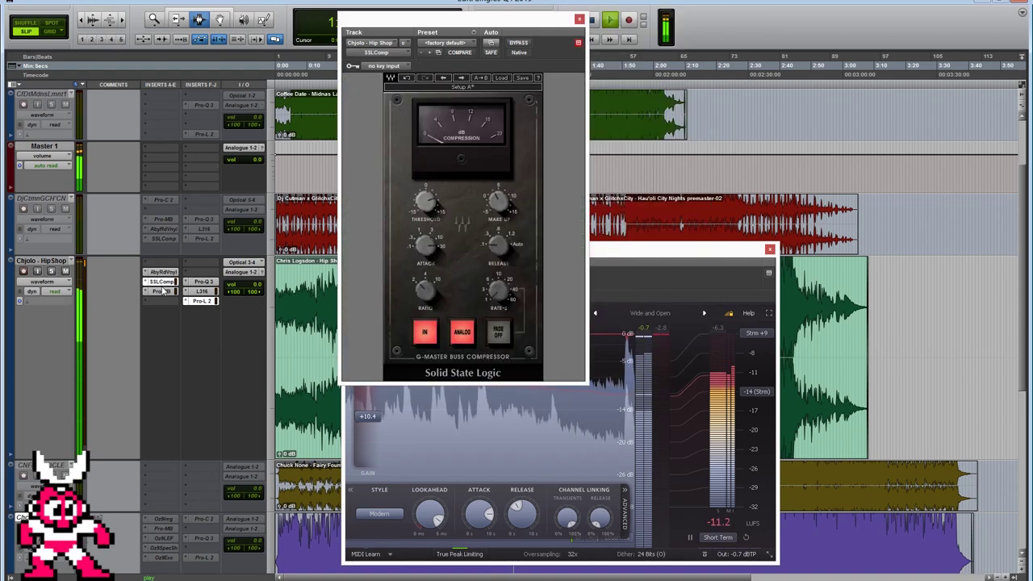
{"action": "left_click", "coordinate": [162, 290]}
{"action": "left_click", "coordinate": [201, 291]}
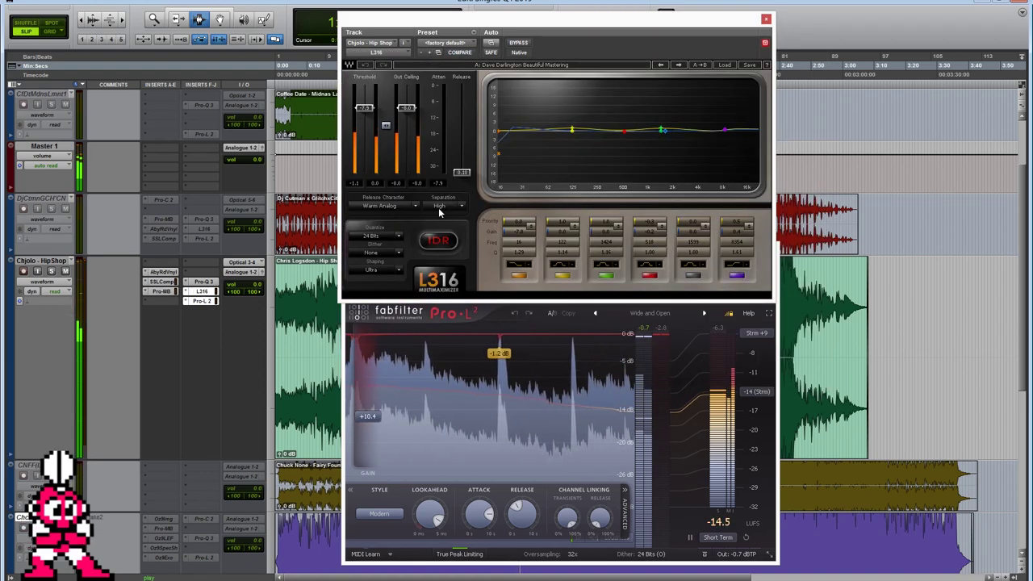
{"action": "left_click", "coordinate": [164, 291]}
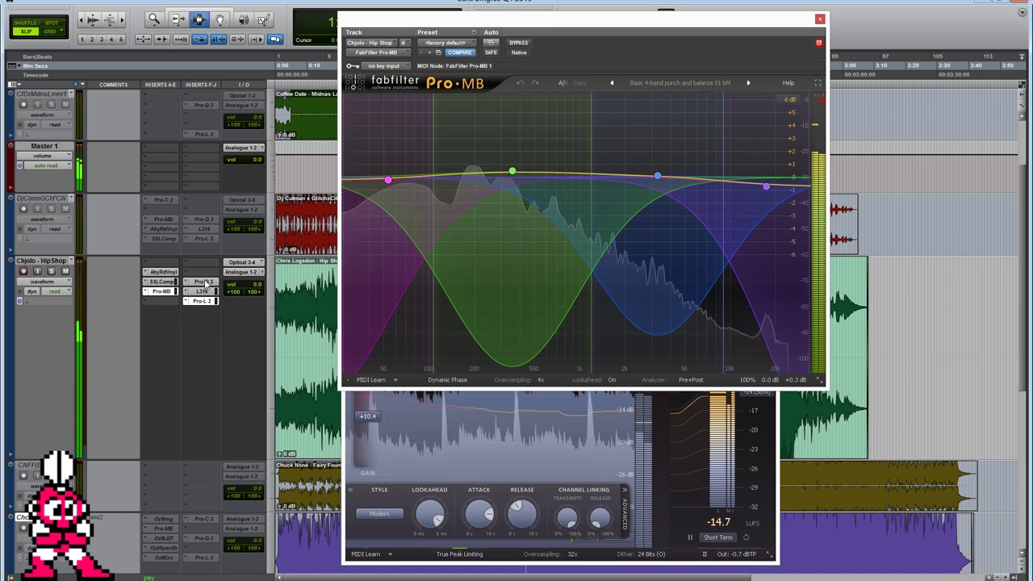
{"action": "left_click", "coordinate": [204, 281]}
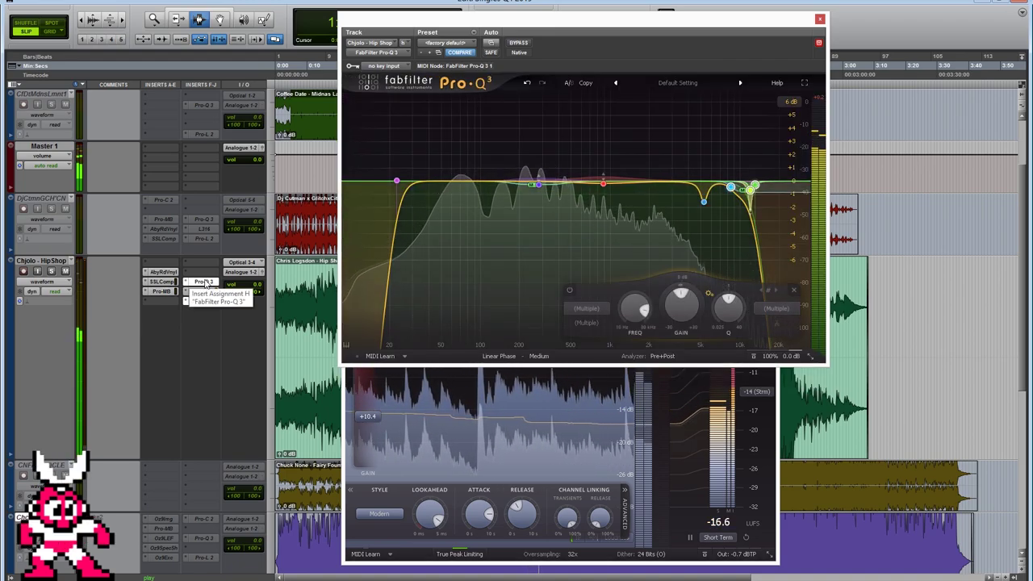
Close Pro-Q 3, revisit Abbey Road Vinyl and SSLComp, then close the L316 window
{"action": "mouse_move", "coordinate": [518, 204]}
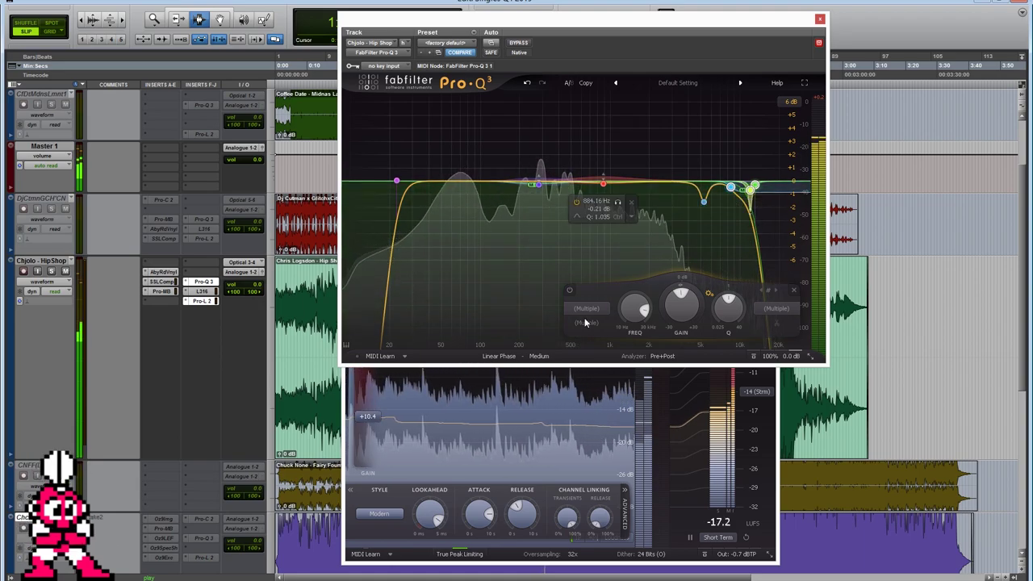
{"action": "mouse_move", "coordinate": [366, 435]}
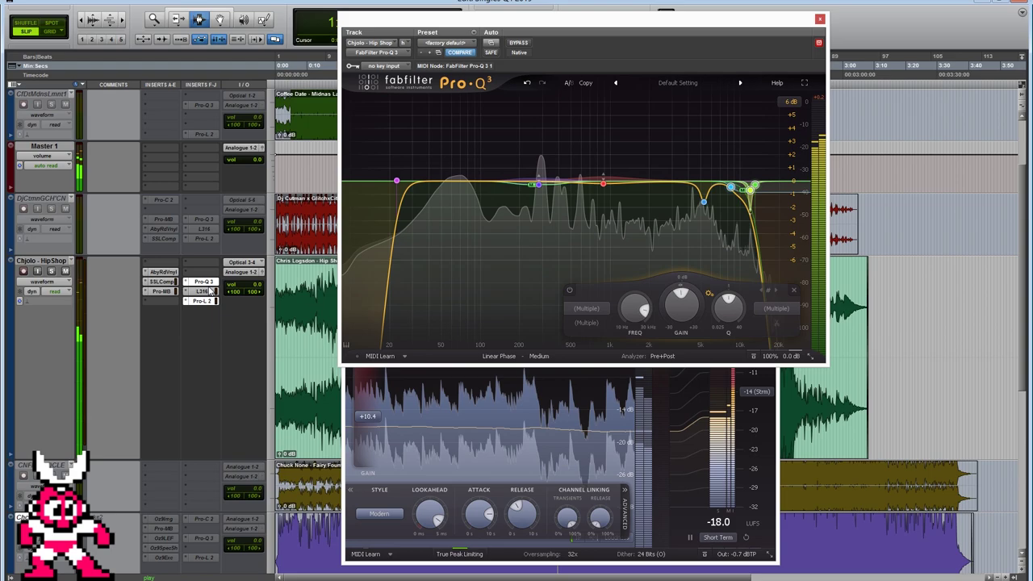
{"action": "left_click", "coordinate": [202, 281]}
{"action": "left_click", "coordinate": [163, 272]}
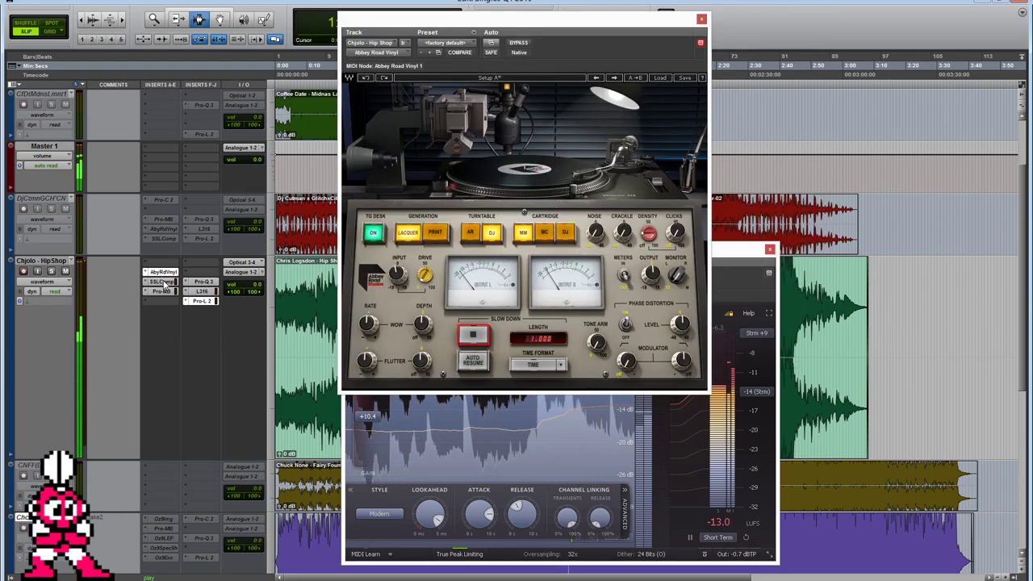
{"action": "left_click", "coordinate": [163, 282]}
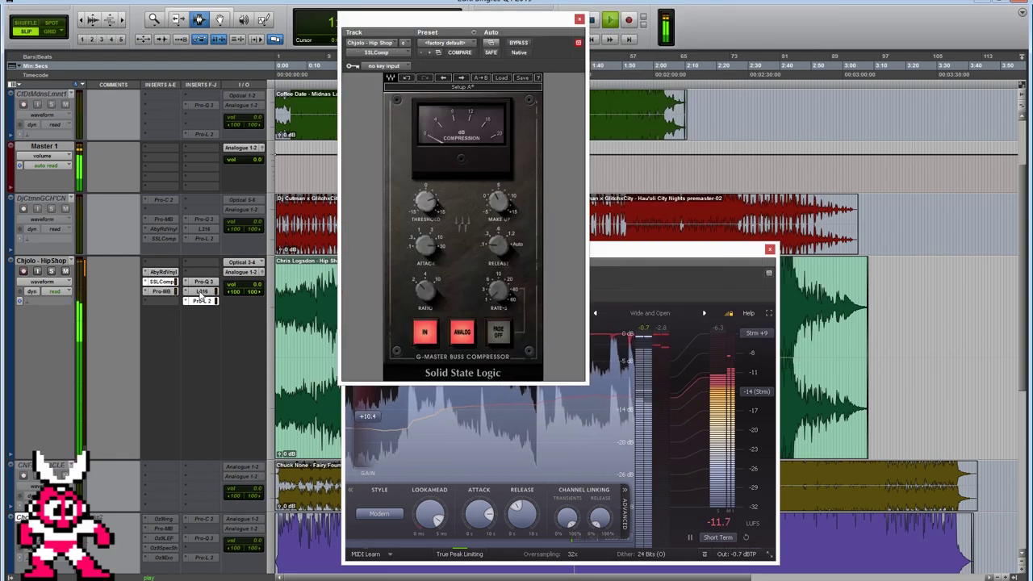
{"action": "left_click", "coordinate": [204, 291]}
{"action": "left_click", "coordinate": [765, 18]}
Stop playback at 0:35.840 and close the Pro-L 2 limiter window
{"action": "left_click", "coordinate": [769, 249]}
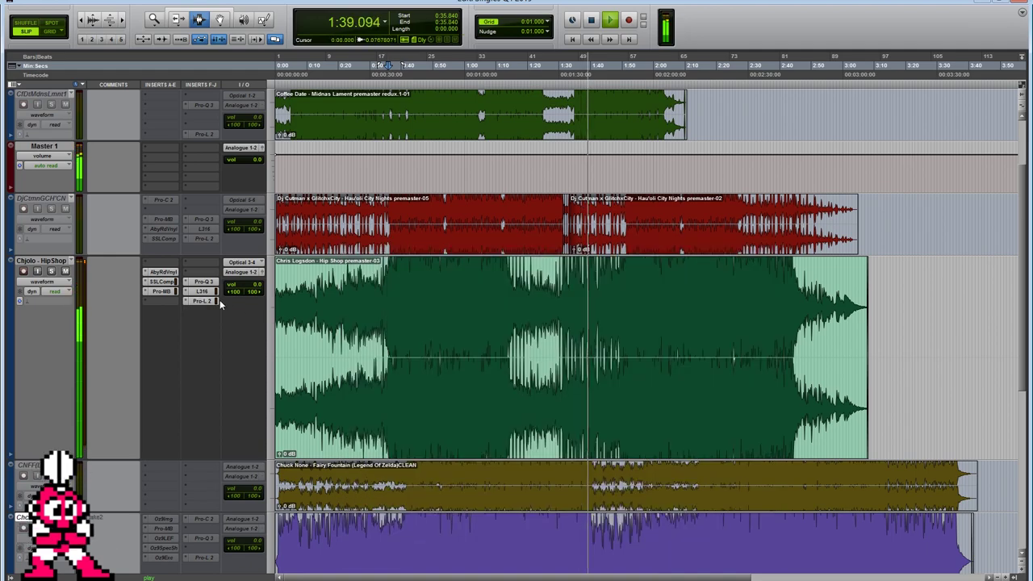
{"action": "left_click", "coordinate": [203, 300]}
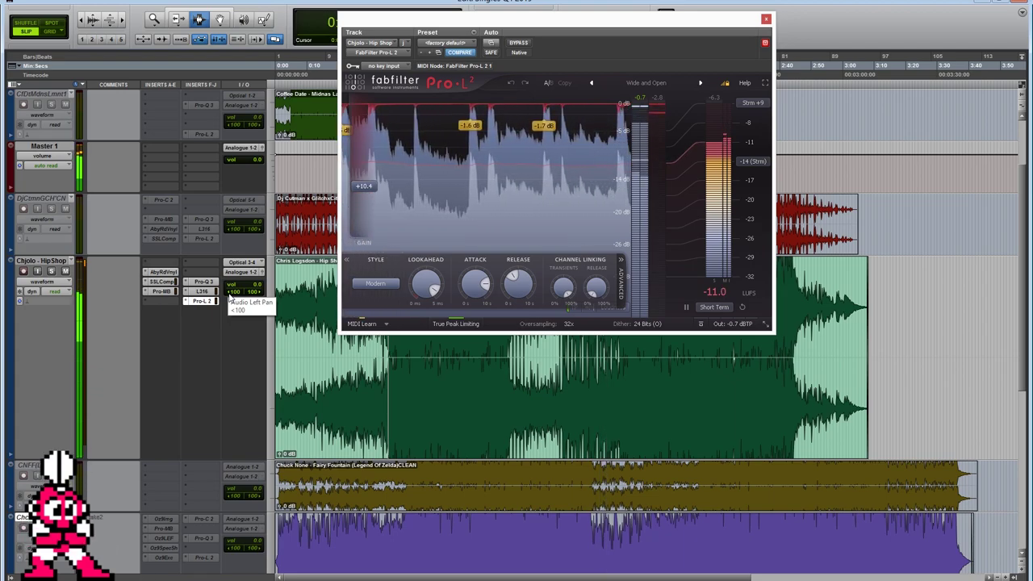
{"action": "key", "text": "space"}
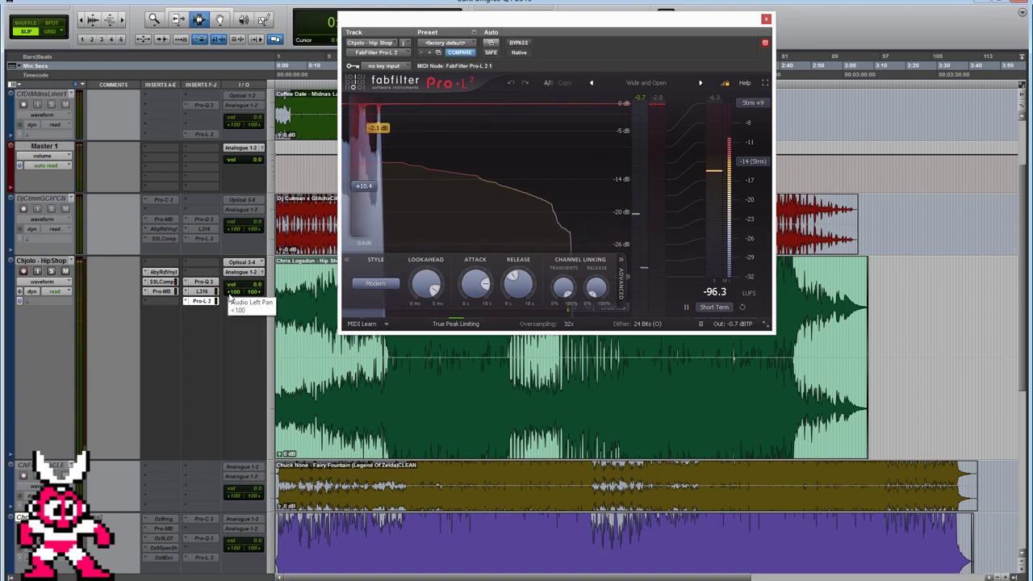
{"action": "left_click", "coordinate": [766, 18]}
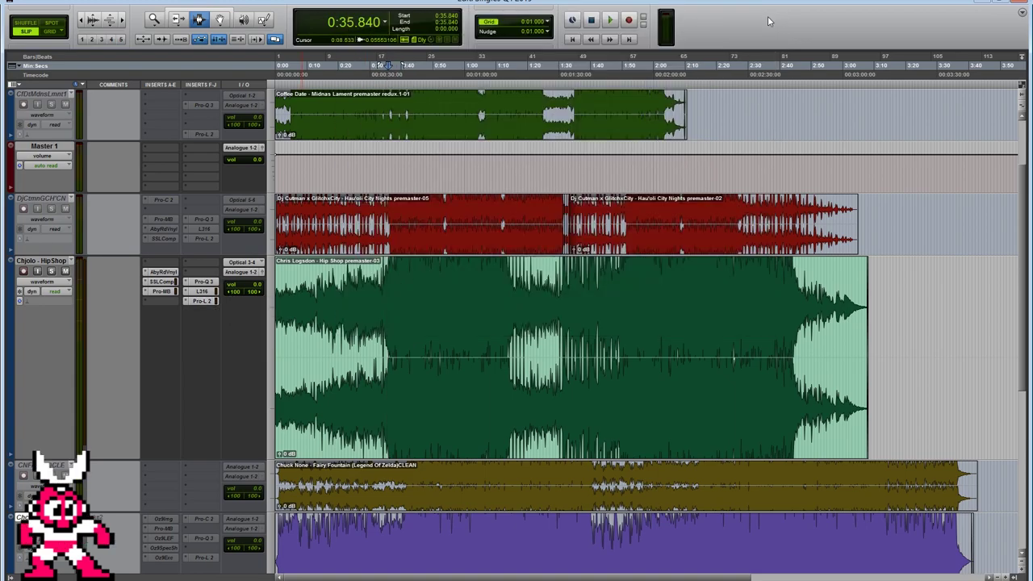
Review the chain's plugins in turn: Abbey Road Vinyl, SSL compressor, Pro-MB, Pro-Q 3 and L316
{"action": "left_click", "coordinate": [164, 273]}
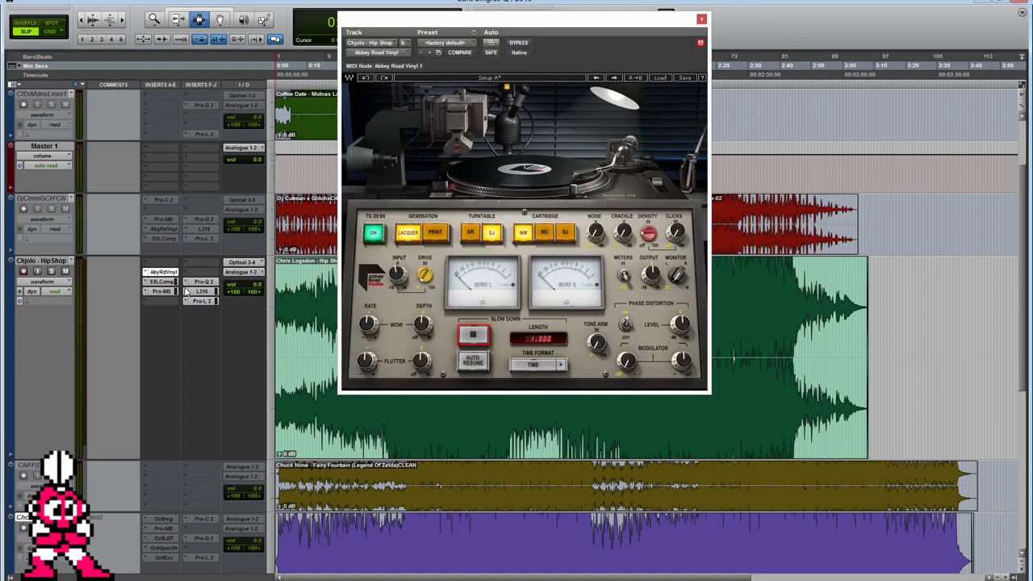
{"action": "left_click", "coordinate": [200, 282]}
{"action": "left_click", "coordinate": [164, 272]}
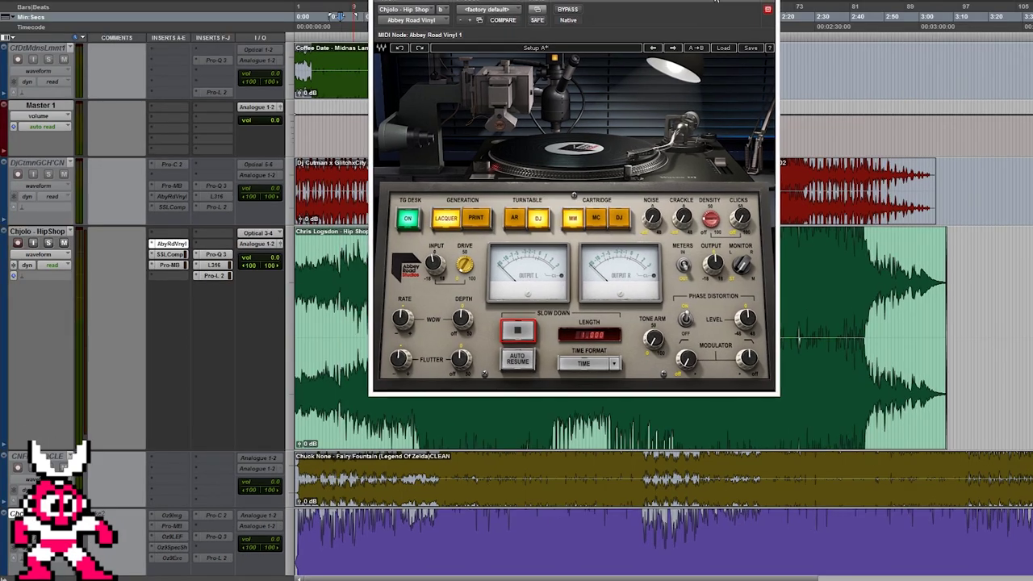
{"action": "left_click", "coordinate": [170, 255]}
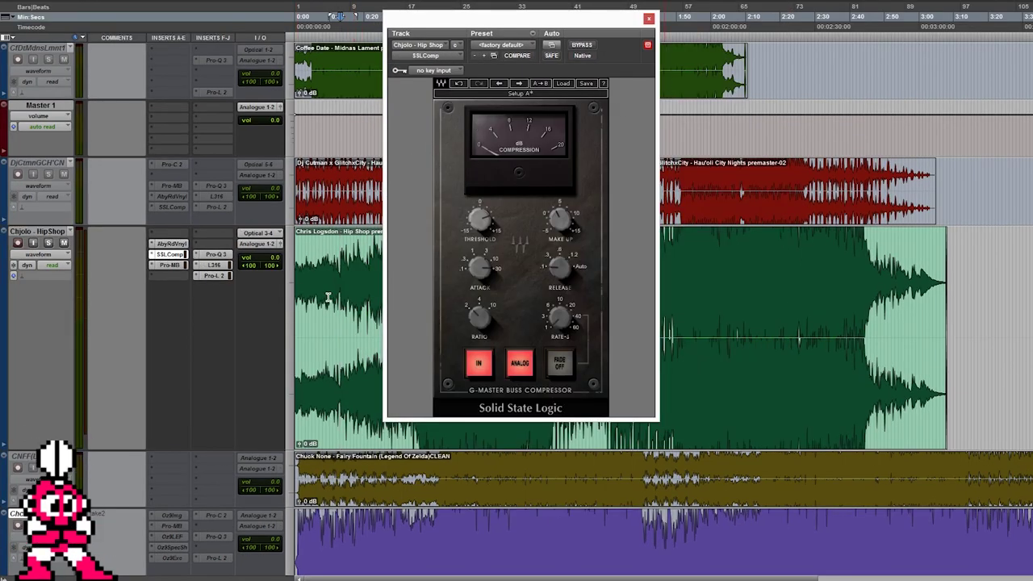
{"action": "left_click", "coordinate": [170, 265]}
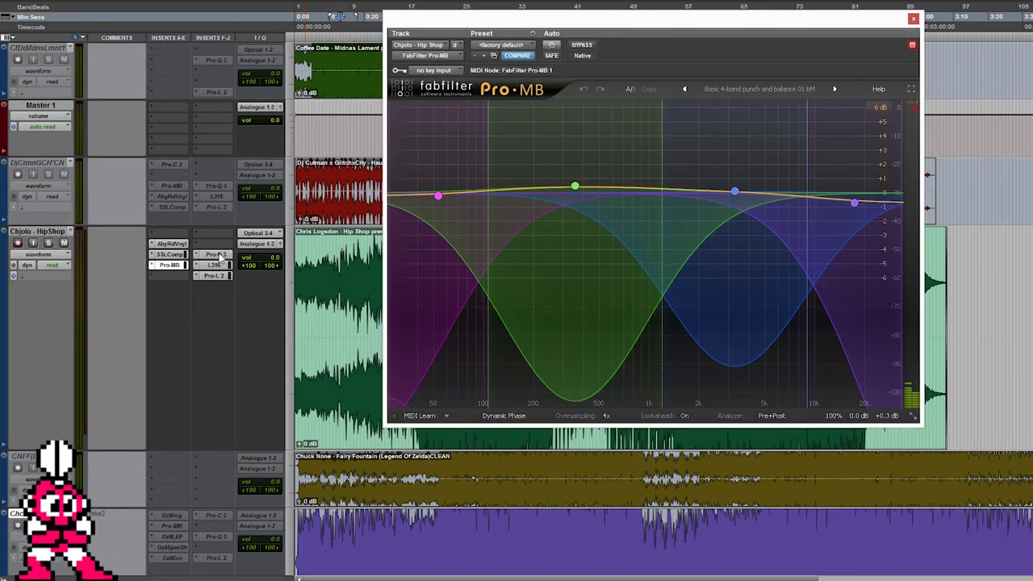
{"action": "left_click", "coordinate": [216, 255]}
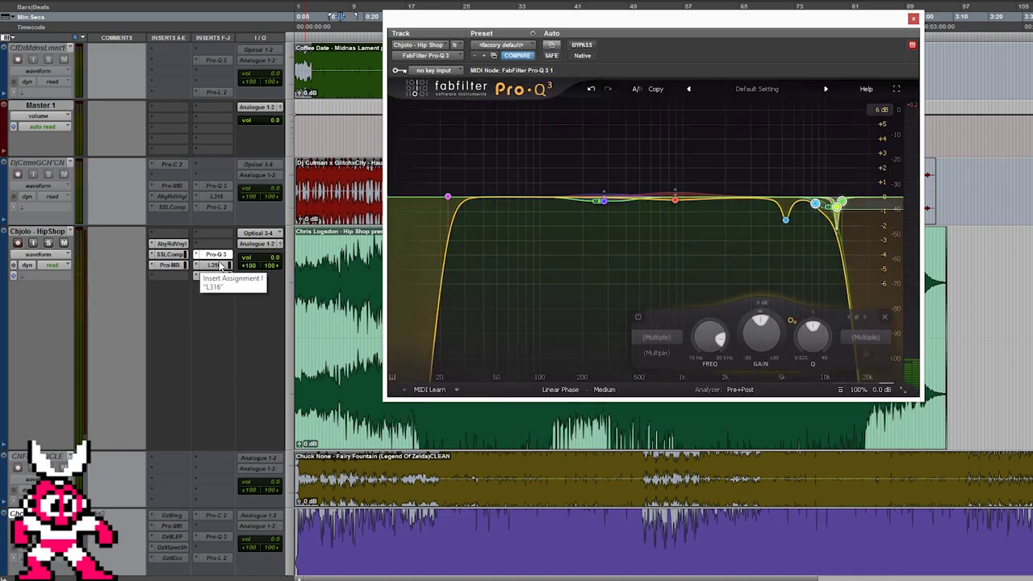
{"action": "left_click", "coordinate": [214, 265]}
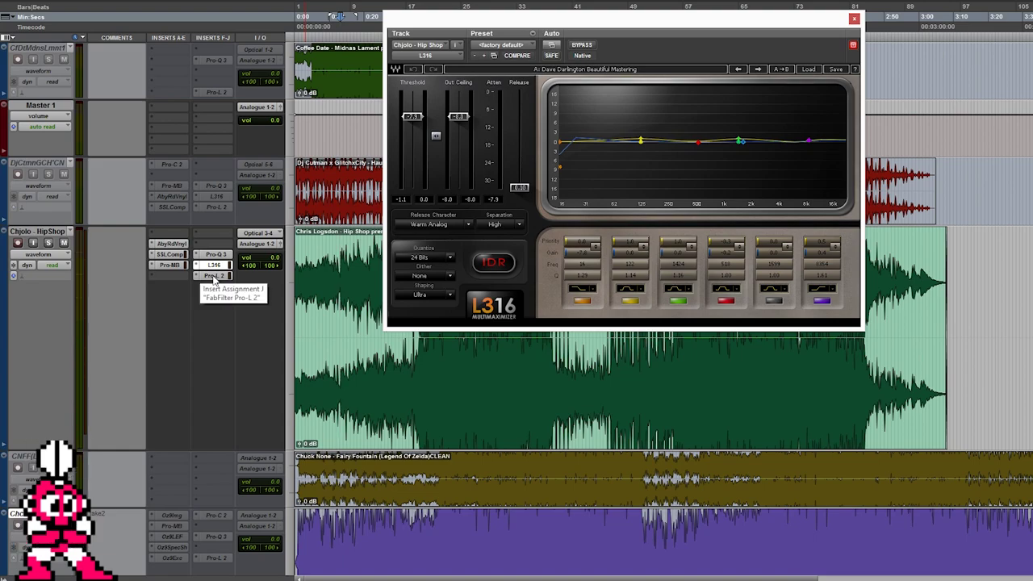
Open the Pro-L 2 limiter and keep its oversampling at 32x
{"action": "left_click", "coordinate": [214, 276]}
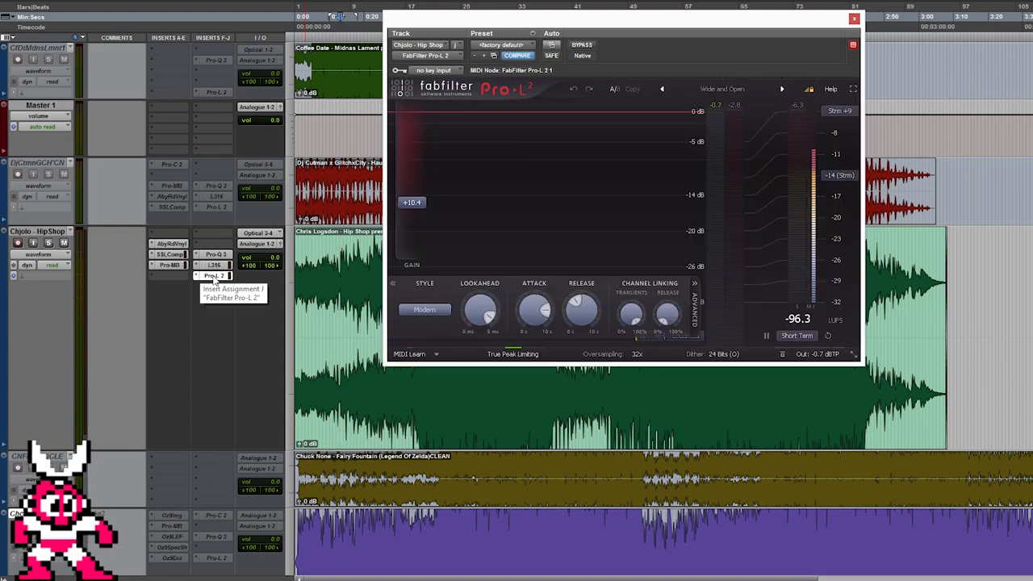
{"action": "left_click", "coordinate": [637, 353]}
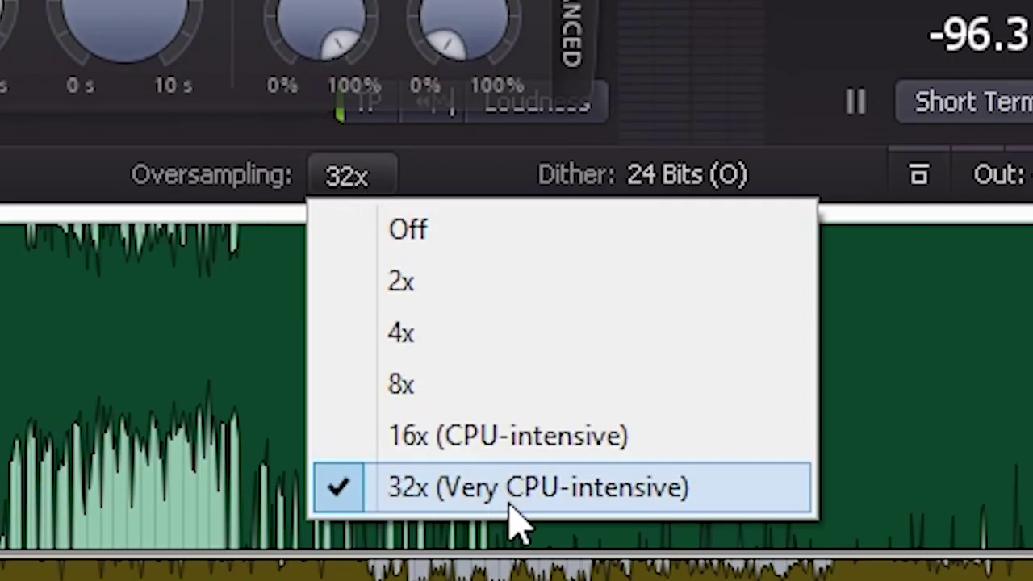
{"action": "left_click", "coordinate": [509, 487]}
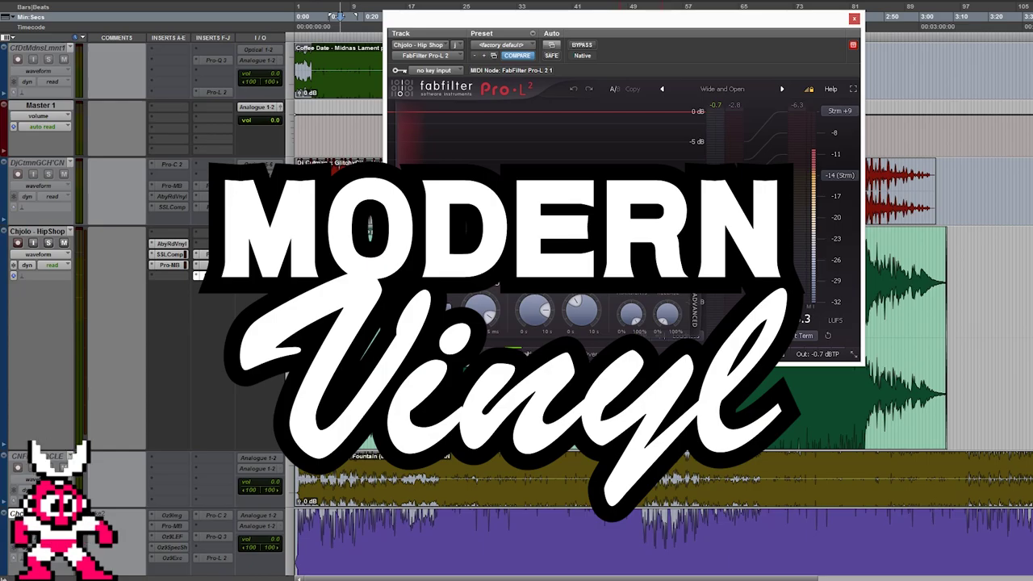
Close the Pro-L 2 limiter and bring the OBS recorder window to the front
{"action": "left_click", "coordinate": [854, 17]}
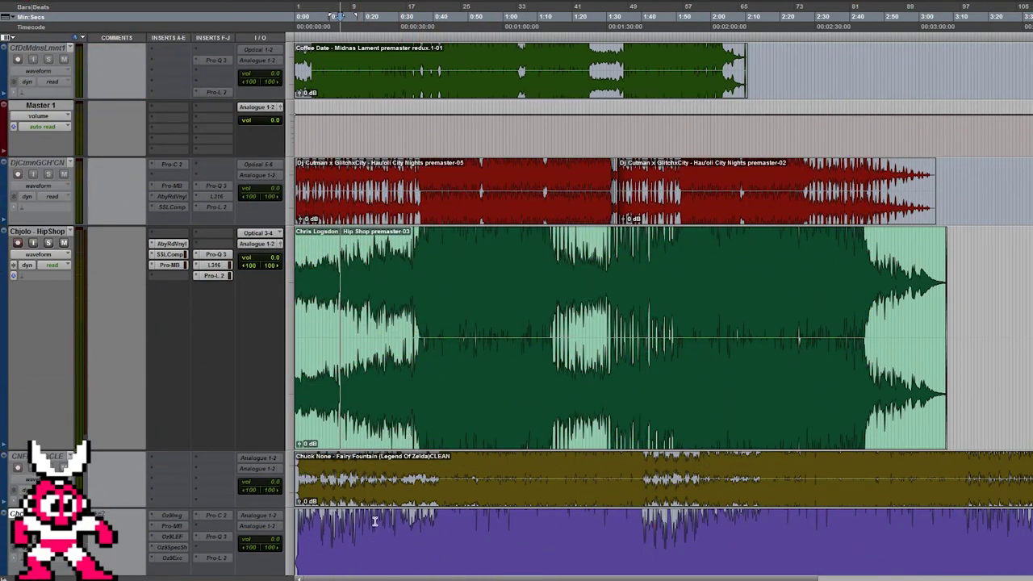
{"action": "mouse_move", "coordinate": [334, 577]}
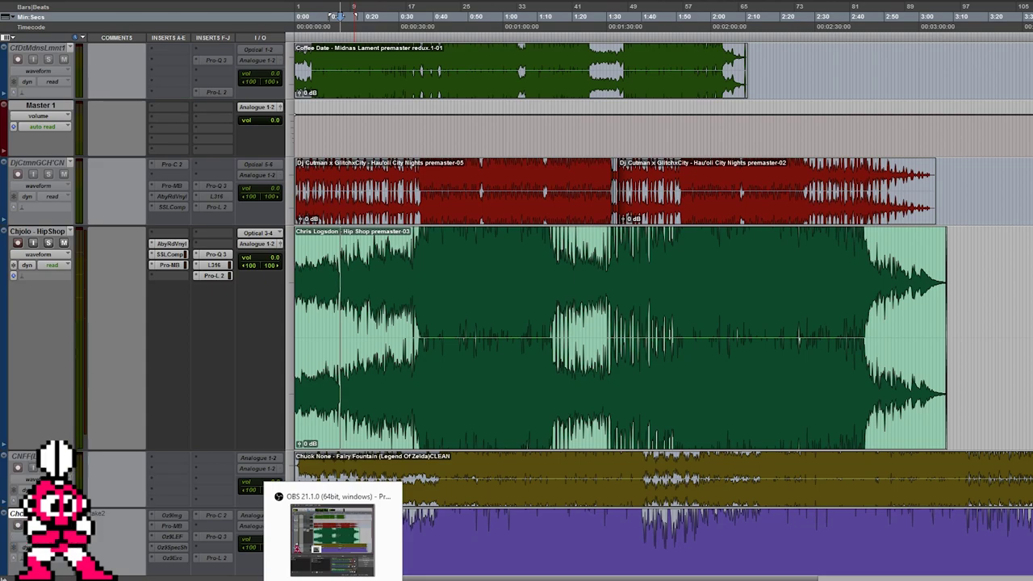
{"action": "left_click", "coordinate": [334, 532]}
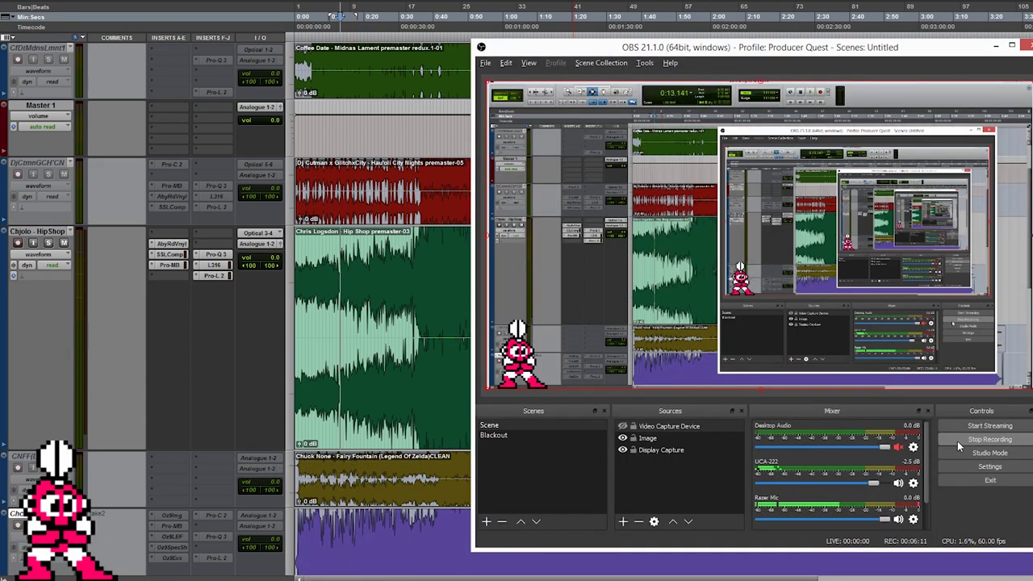